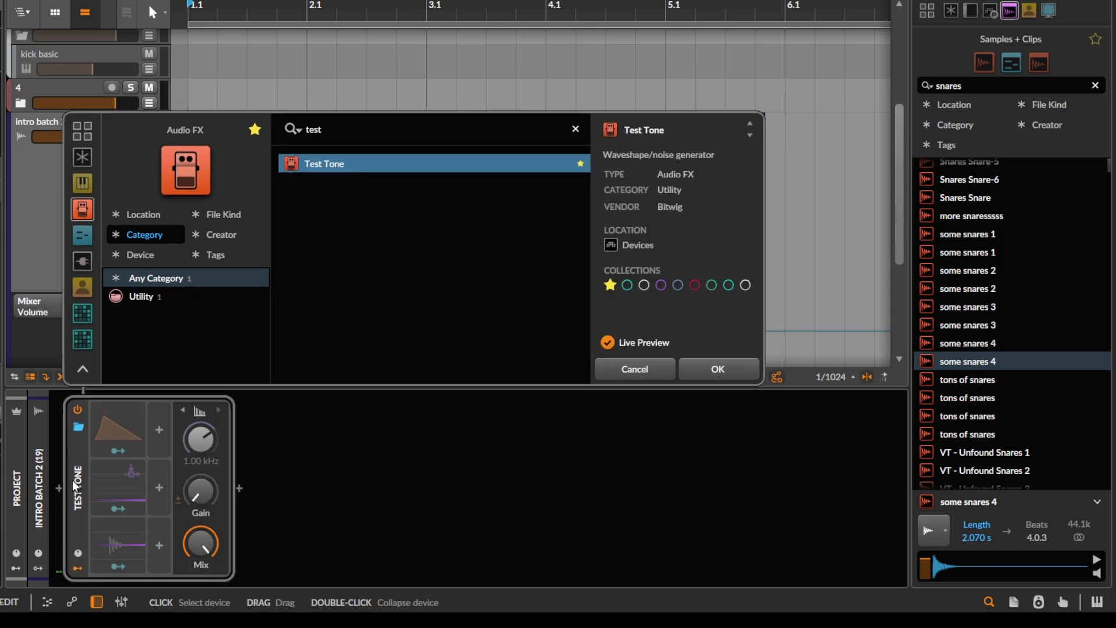
Step: Insert the Test Tone device on the snare track and remove its Curves modulator and its third modulator, keeping only Audio Sidechain
key(Return)
click(141, 430)
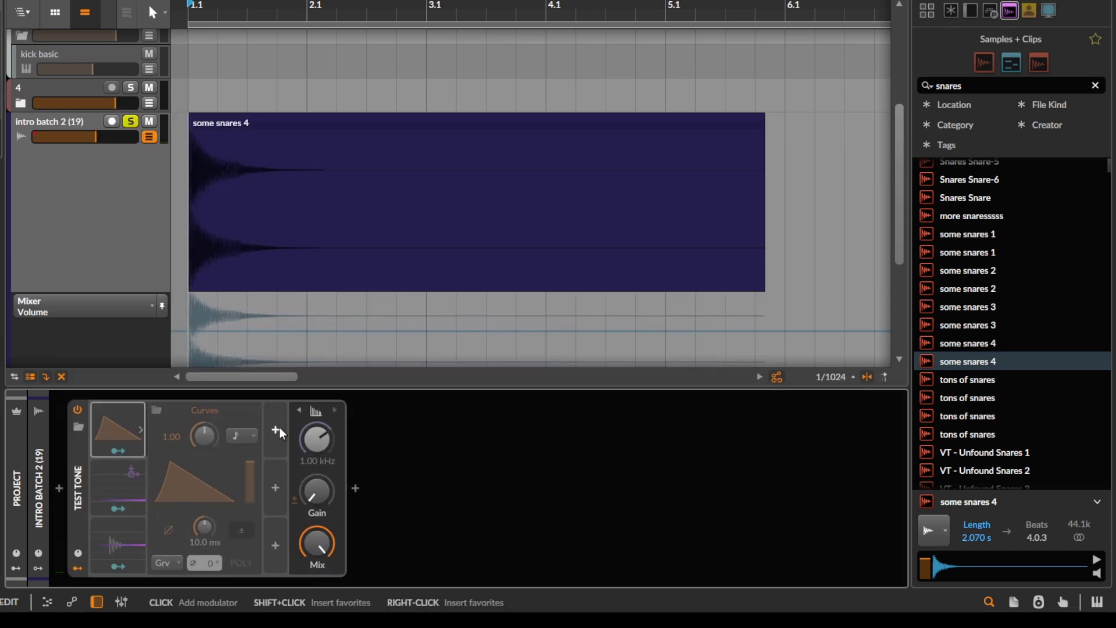
key(Delete)
click(138, 534)
key(Delete)
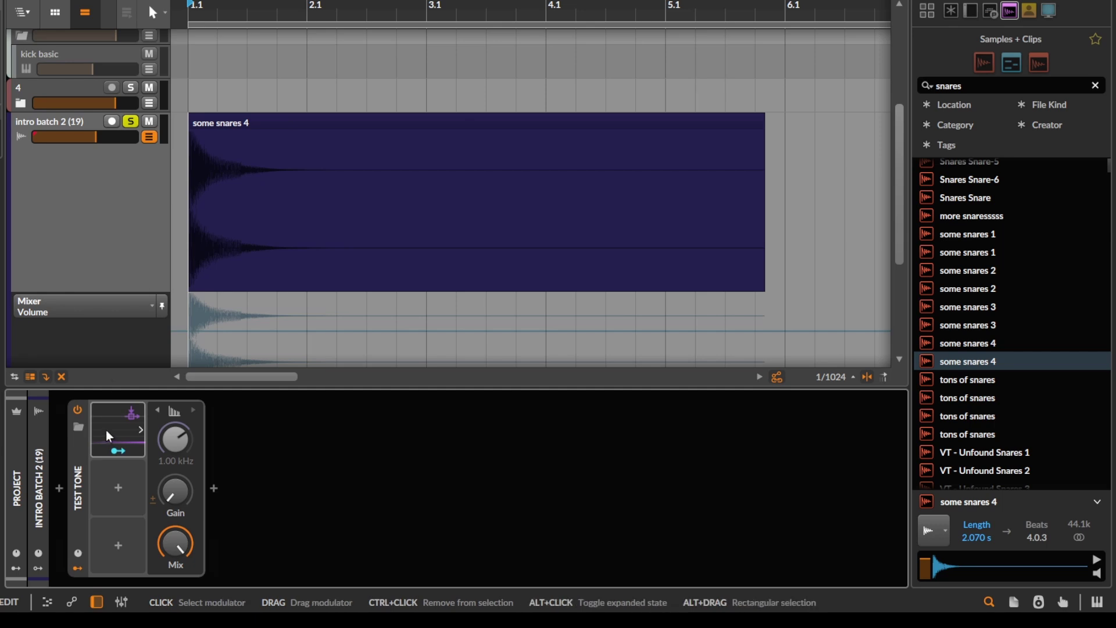
Step: Map the Audio Sidechain modulator to the Test Tone's Gain and shorten its Rise to about 18.6 ms, adjusting Fall as well
click(107, 431)
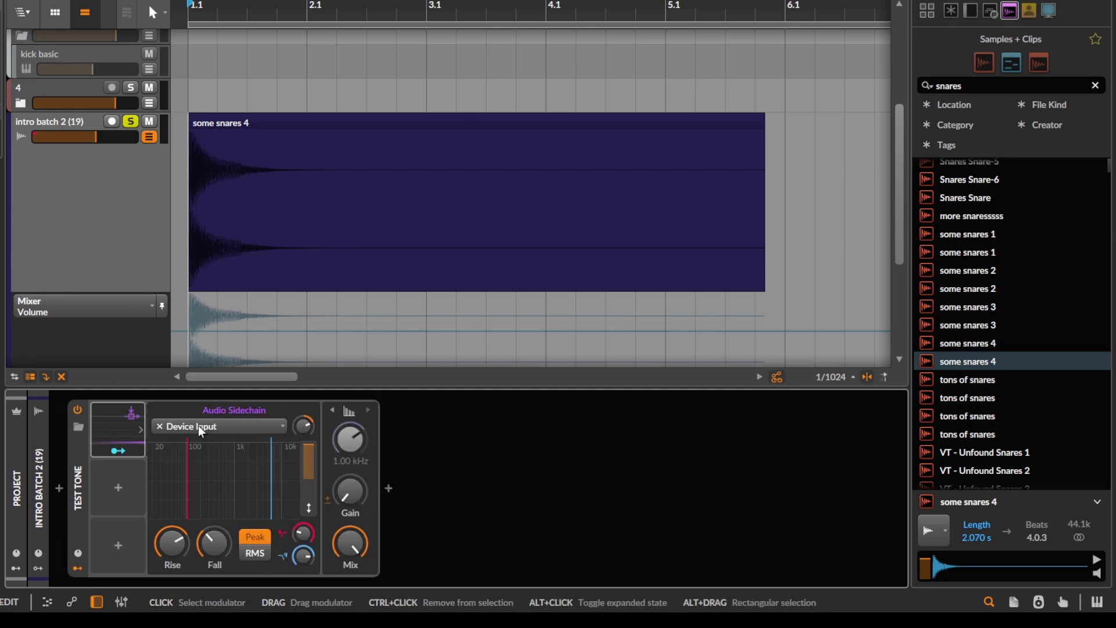
click(119, 451)
drag(350, 491, 350, 474)
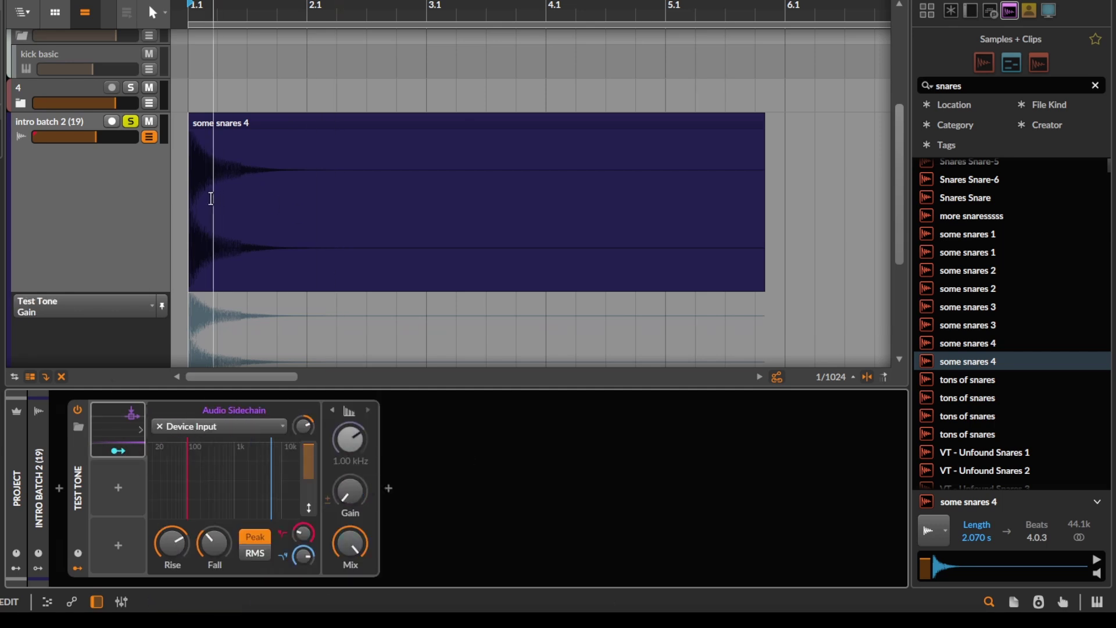
scroll(252, 146, up, 2)
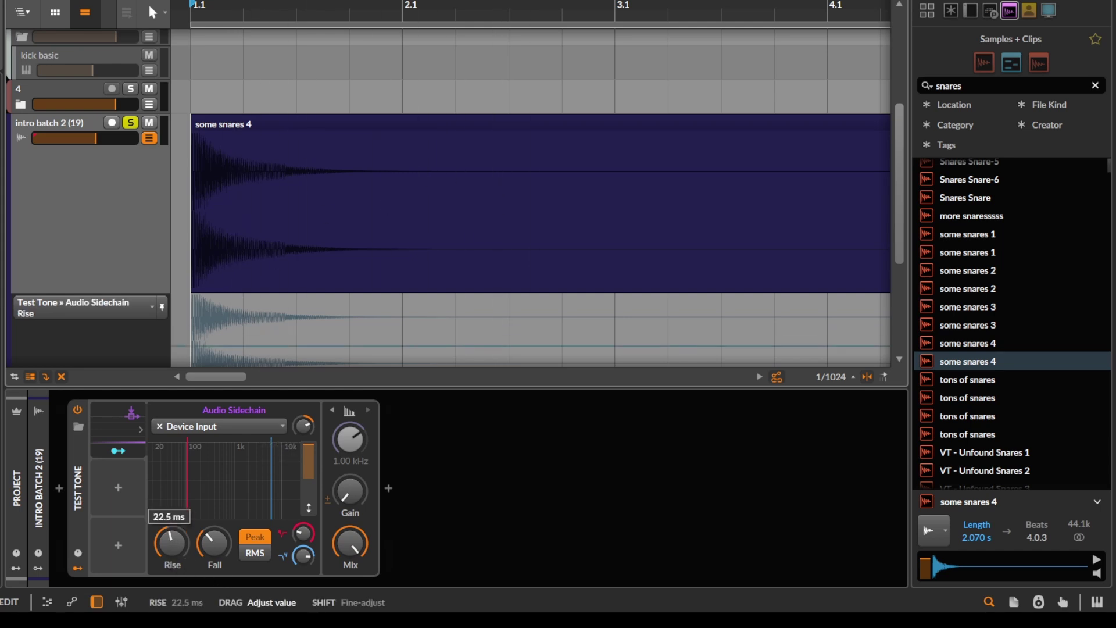
drag(215, 542, 214, 530)
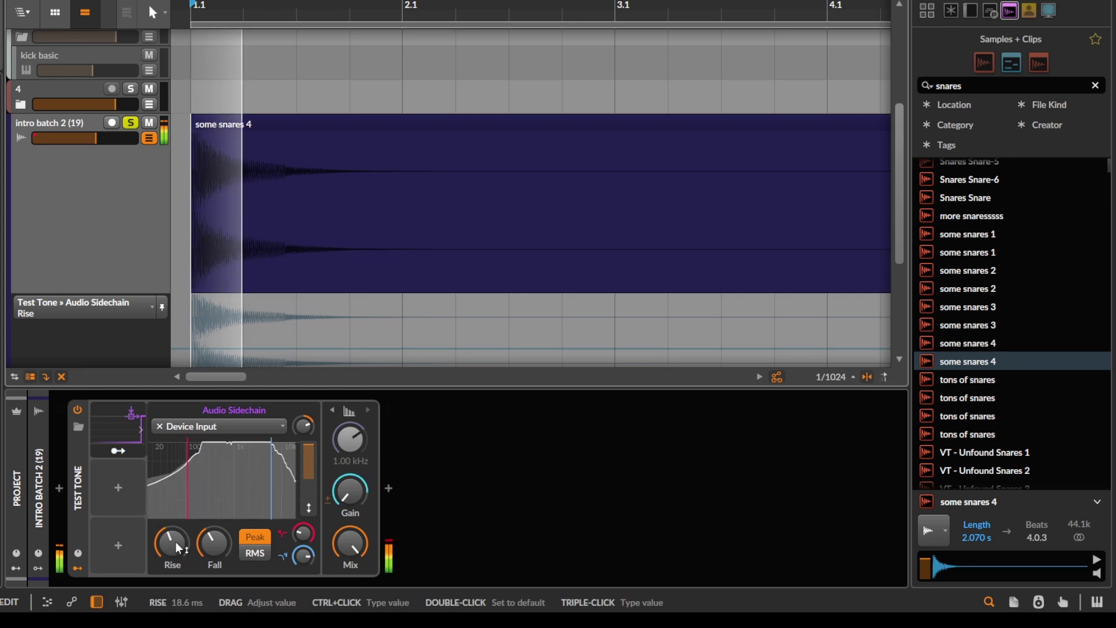
Step: Add a Peak Limiter after the Test Tone and fine-tune the sidechain's modulation amount on Gain during playback
click(390, 489)
text(lim)
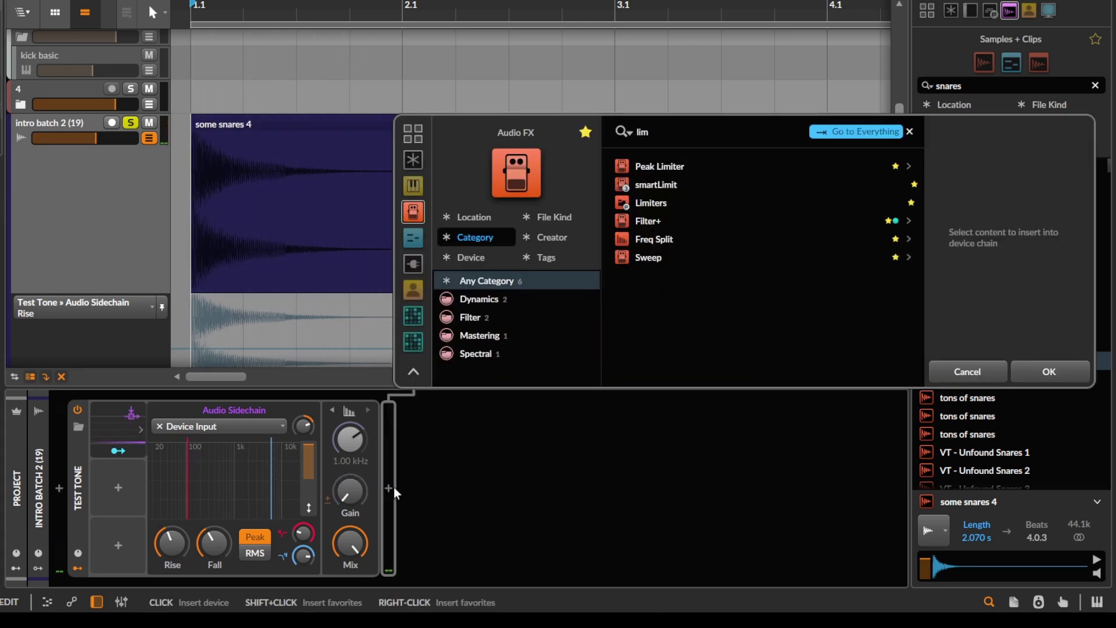
key(Return)
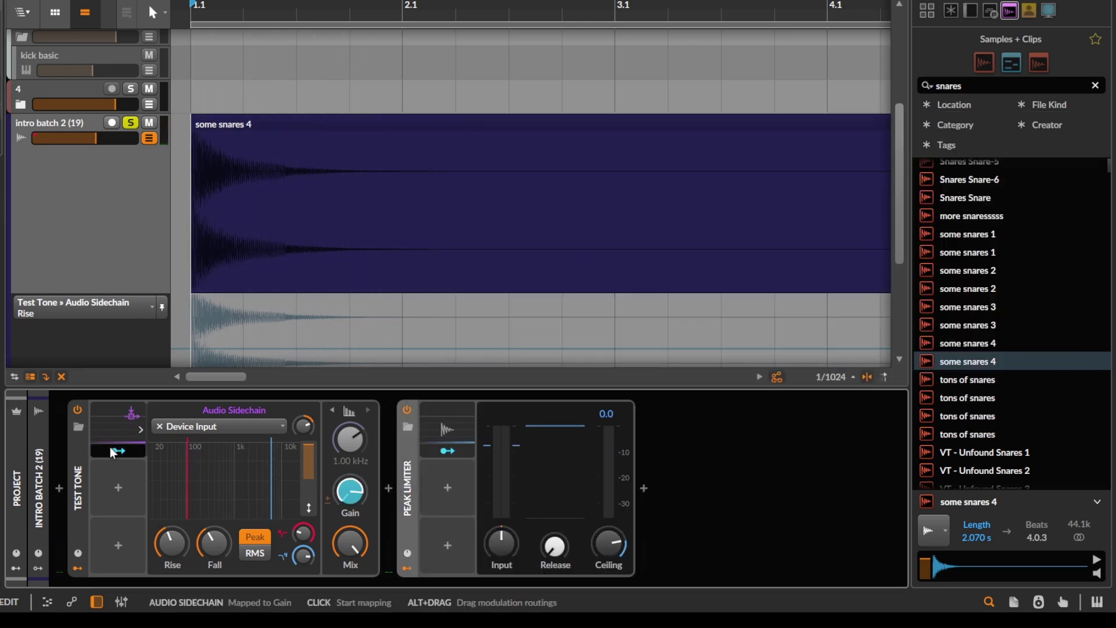
key(space)
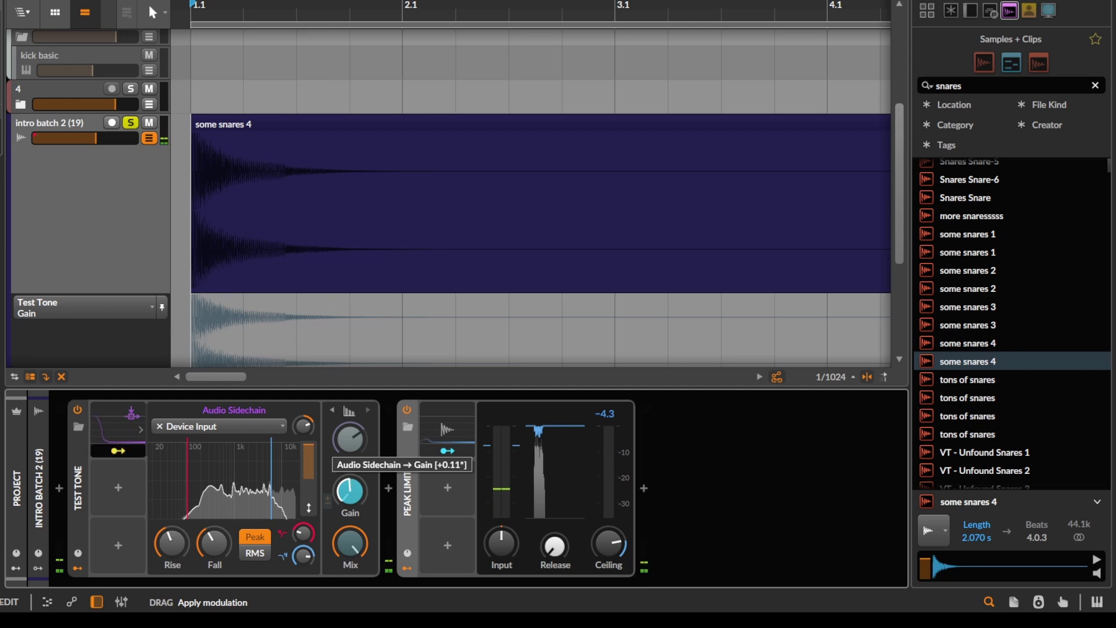
key(space)
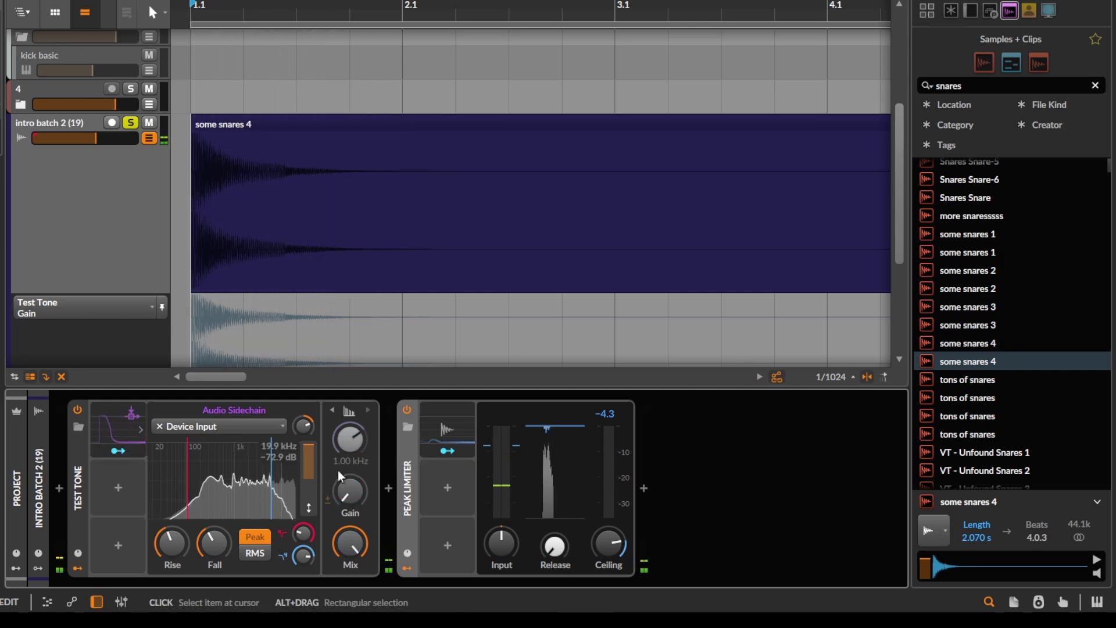
Step: Switch the Test Tone's waveform to white noise and lengthen the Audio Sidechain's Fall to about 294 ms during playback
click(349, 410)
click(386, 529)
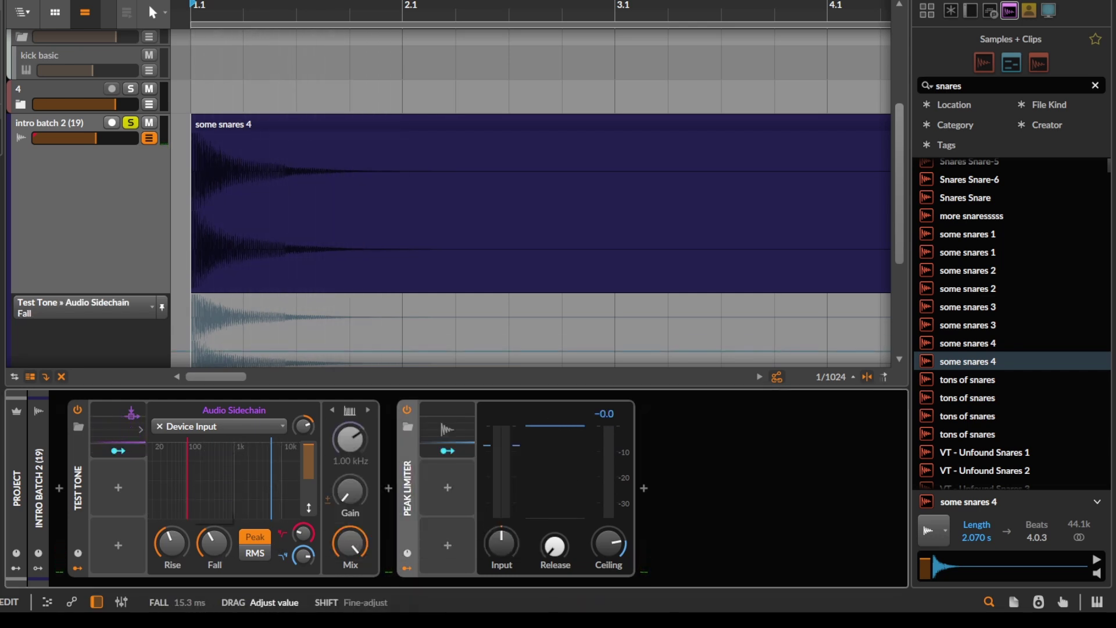
key(space)
drag(221, 549, 221, 512)
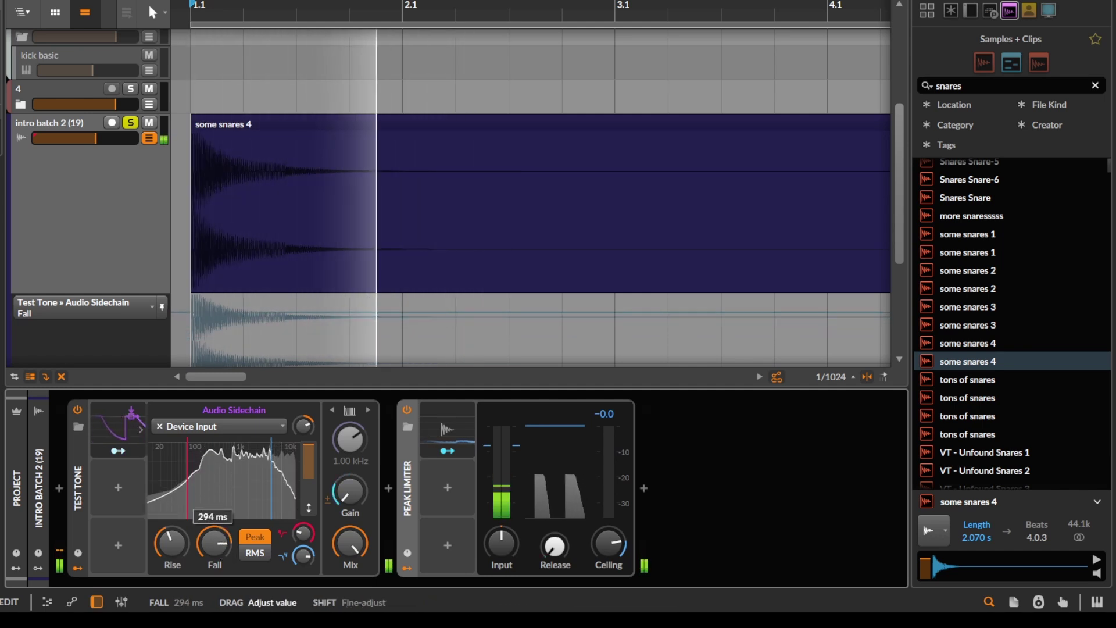
key(space)
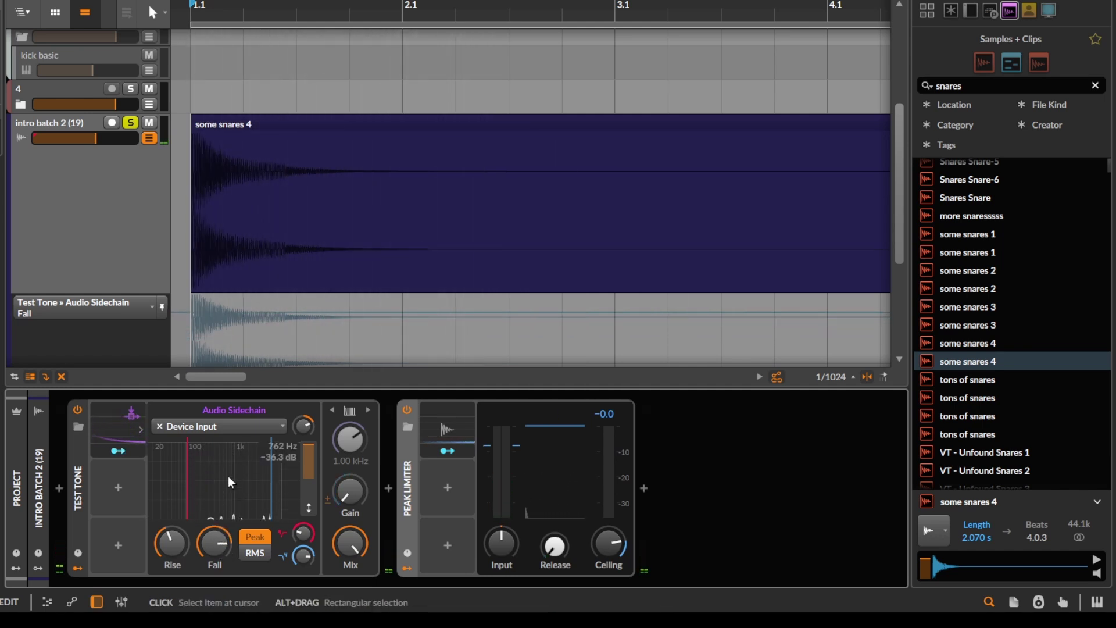
Step: Group the Test Tone into an FX Layer and add a second layer containing a Tool device
click(78, 468)
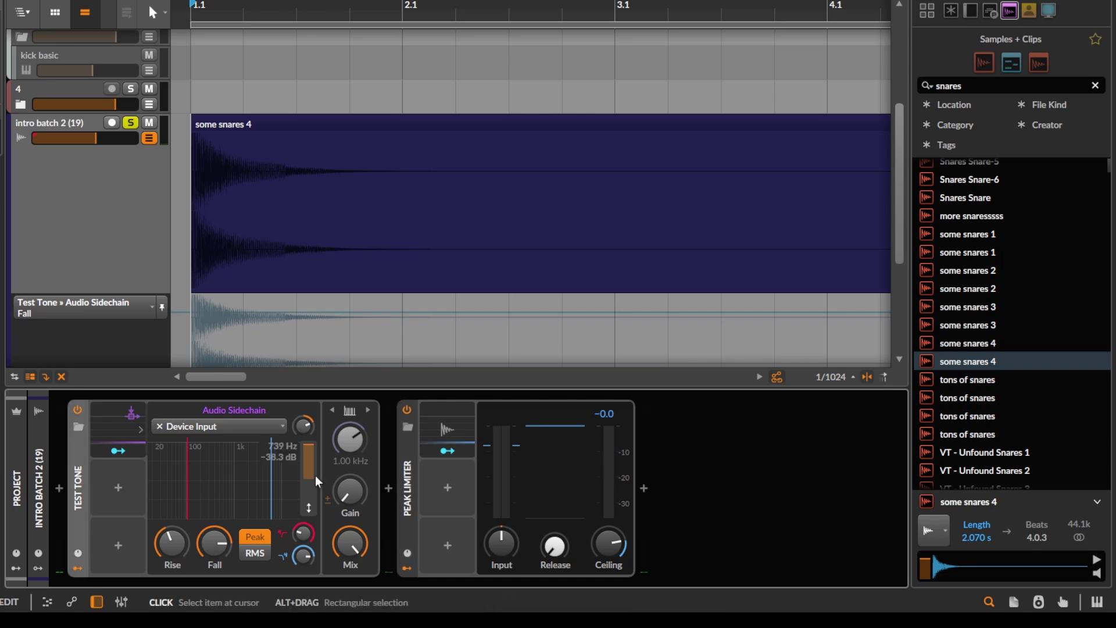
key(ctrl+g)
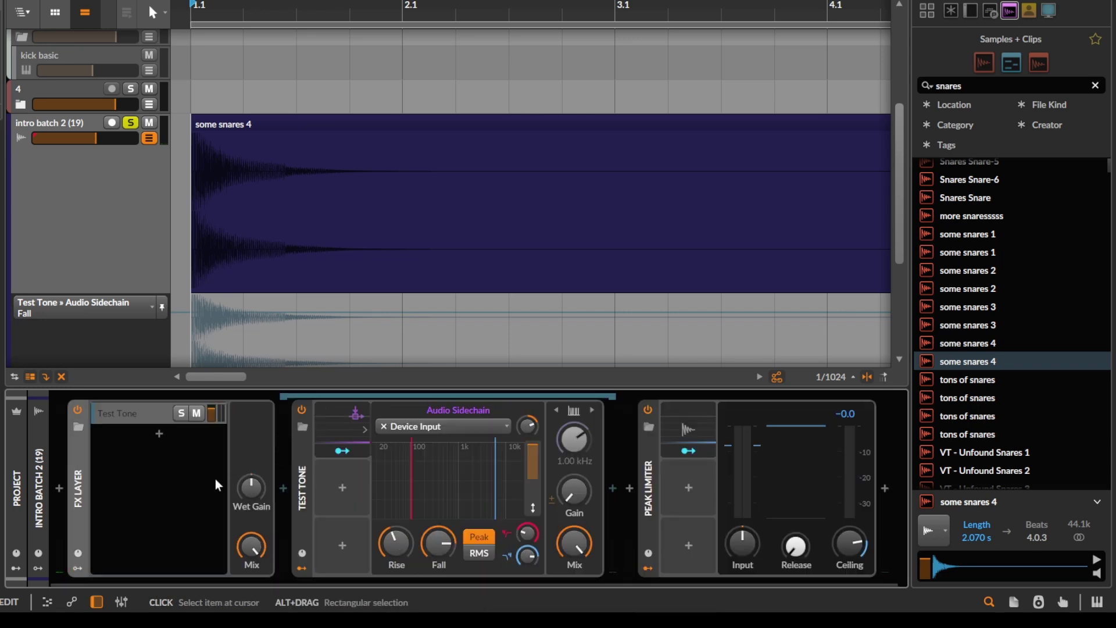
click(156, 432)
text(tool)
key(Down)
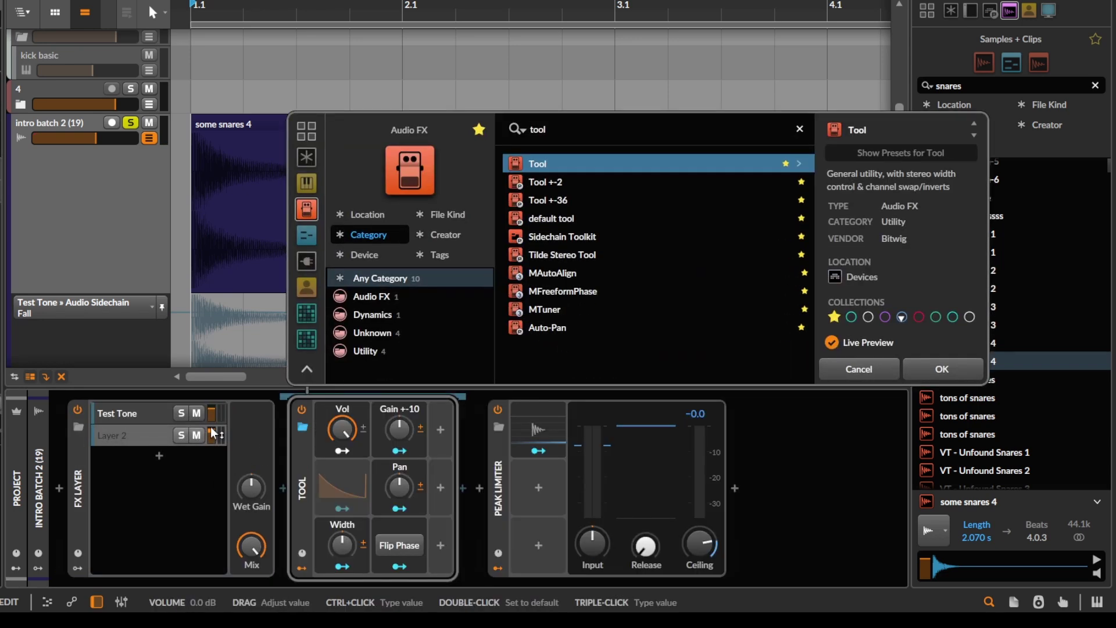
key(Return)
Step: Rename the new second layer in the FX Layer to Dry
double_click(133, 431)
text(Dry)
key(Return)
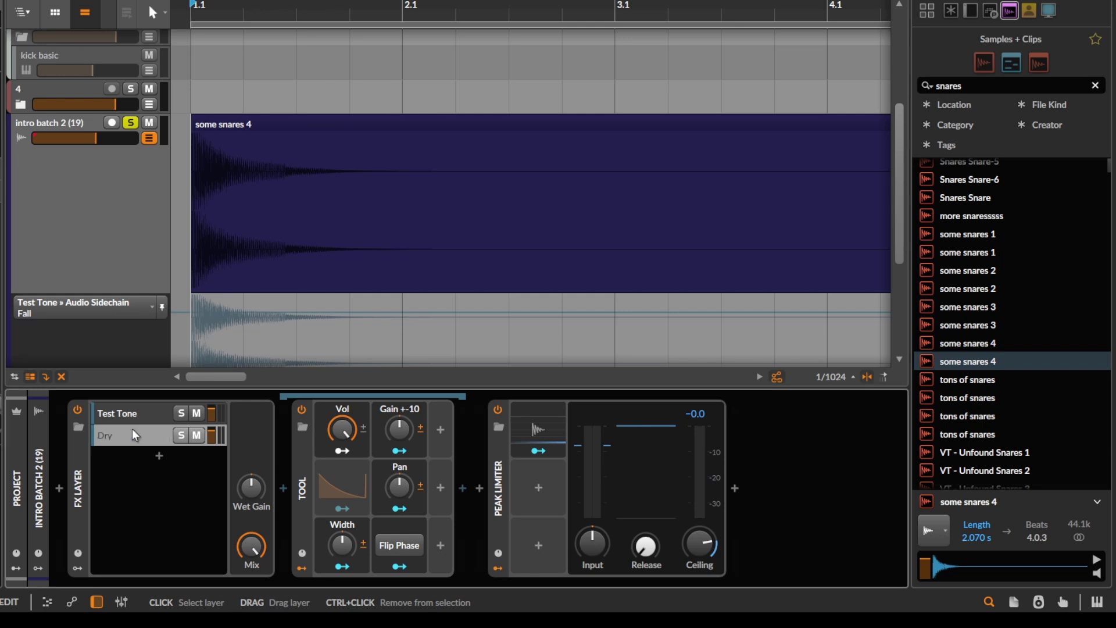
Step: Lower the Test Tone layer's volume to about -7.5 dB and play the snare to hear the blend
click(152, 416)
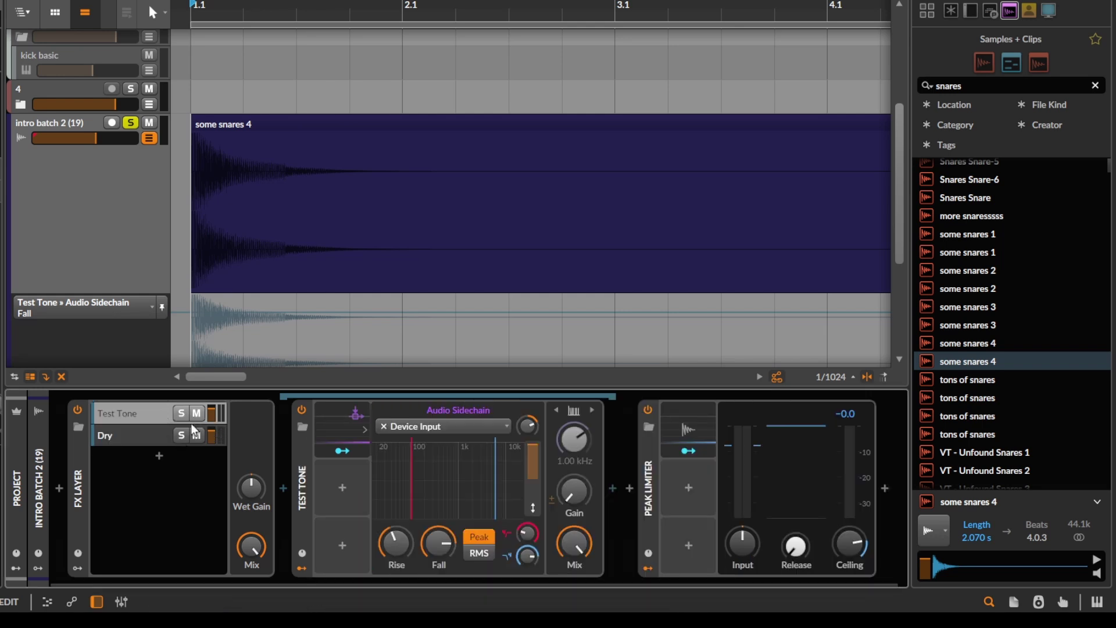
mouse_move(214, 416)
mouse_down()
mouse_move(214, 428)
mouse_move(207, 409)
mouse_up()
key(space)
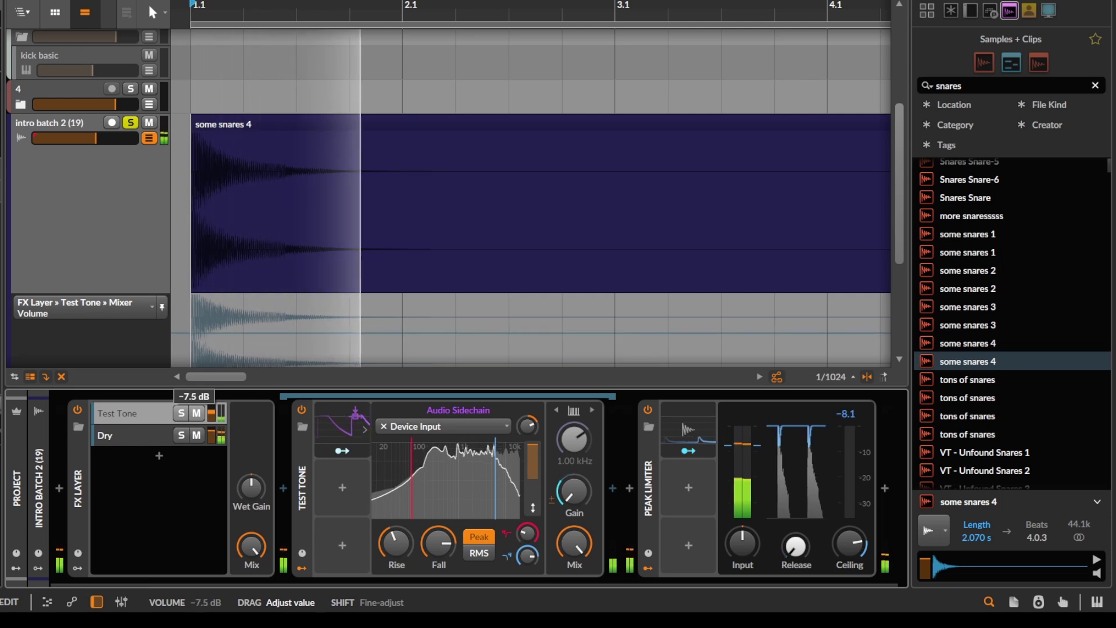
Step: Adjust the Audio Sidechain's Fall and Rise during playback and set the Test Tone layer's volume to about -5.8 dB
drag(439, 543, 439, 538)
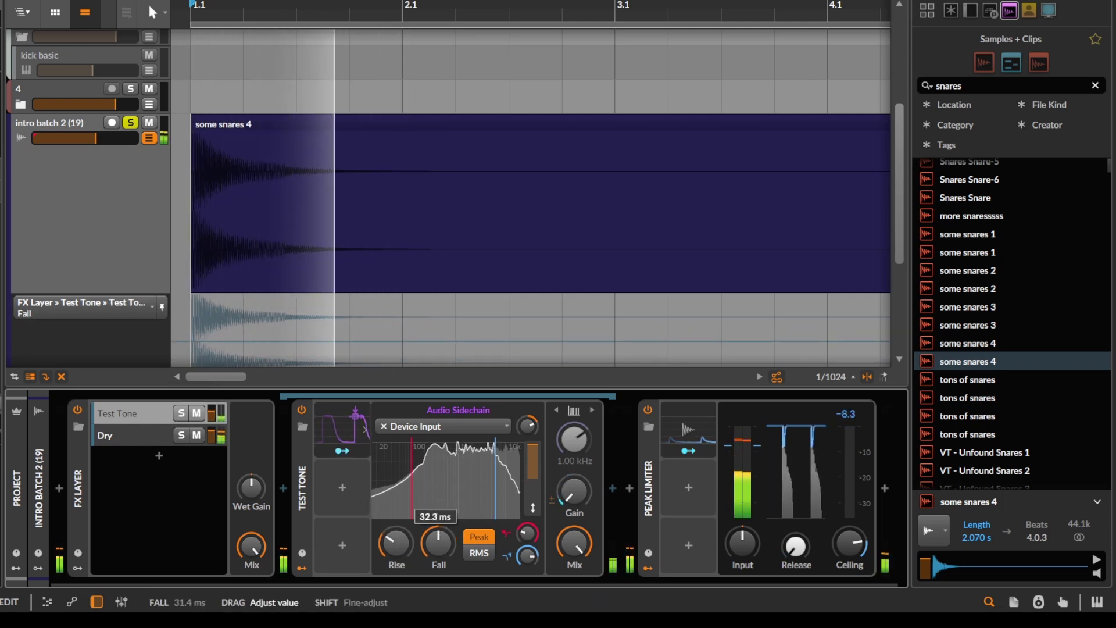
drag(396, 542, 439, 520)
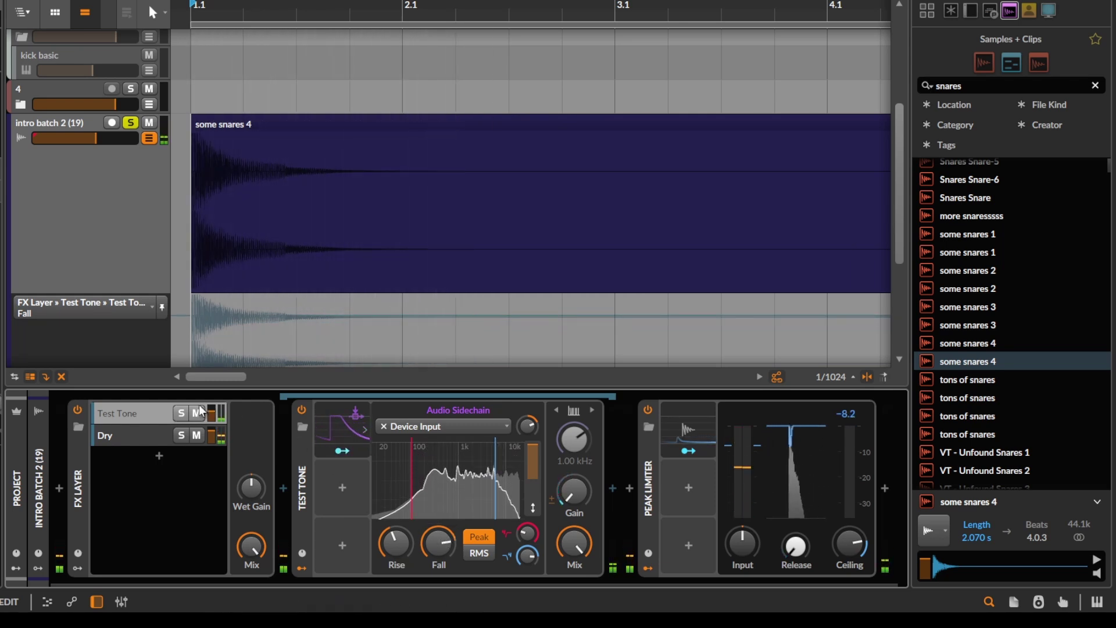
drag(212, 412, 212, 424)
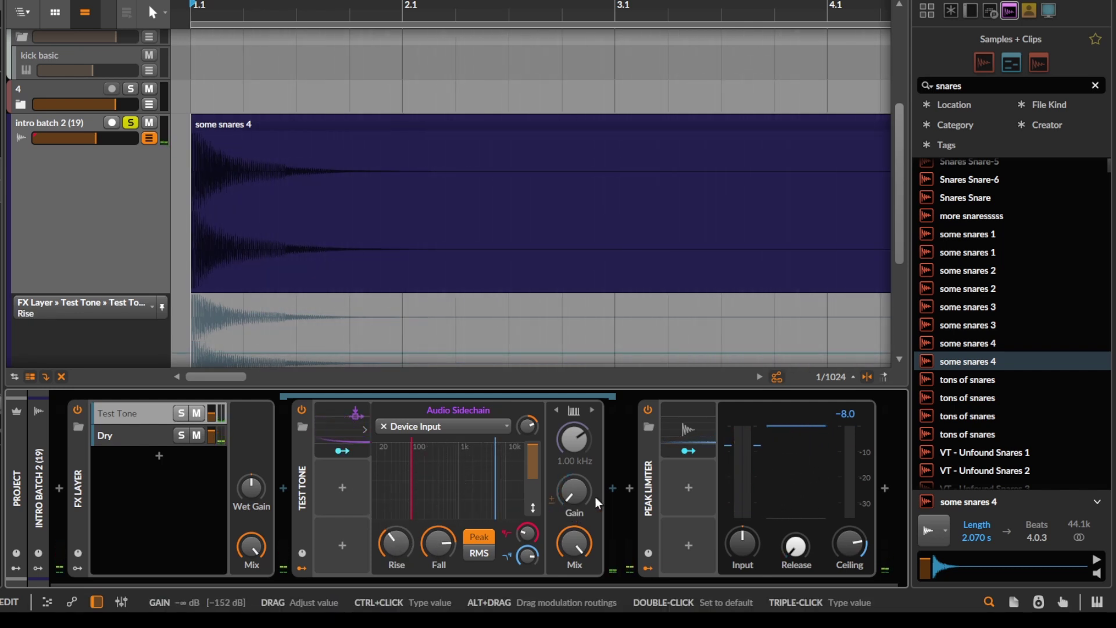
Step: Insert an EQ after the Test Tone and lower its high cut to 4.73 kHz with a Q of 0.40
key(space)
click(611, 488)
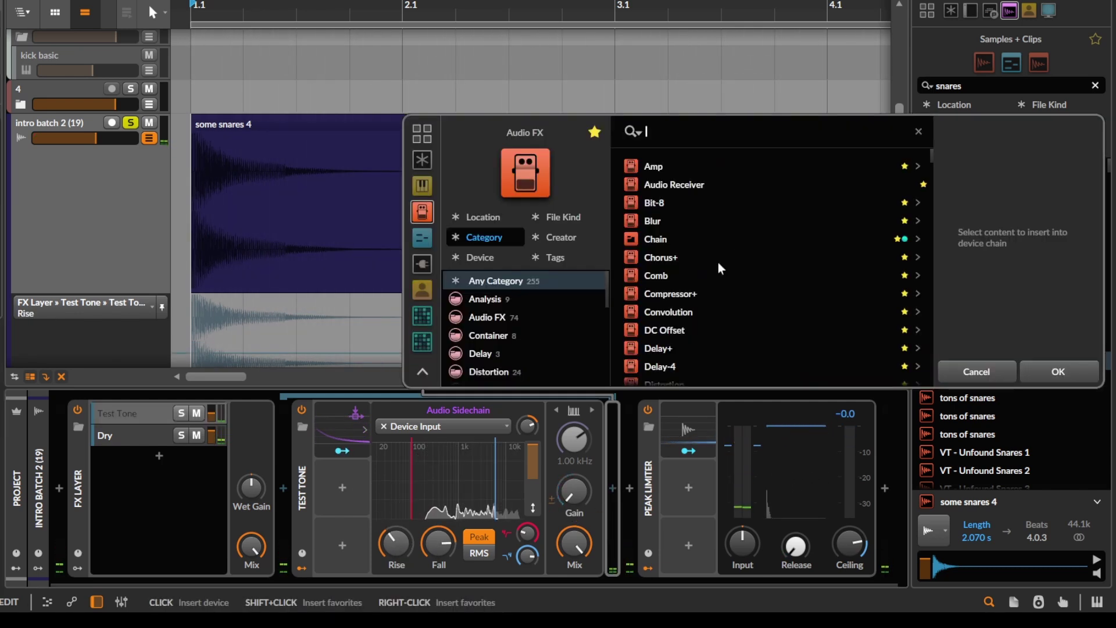
text(eq)
key(Return)
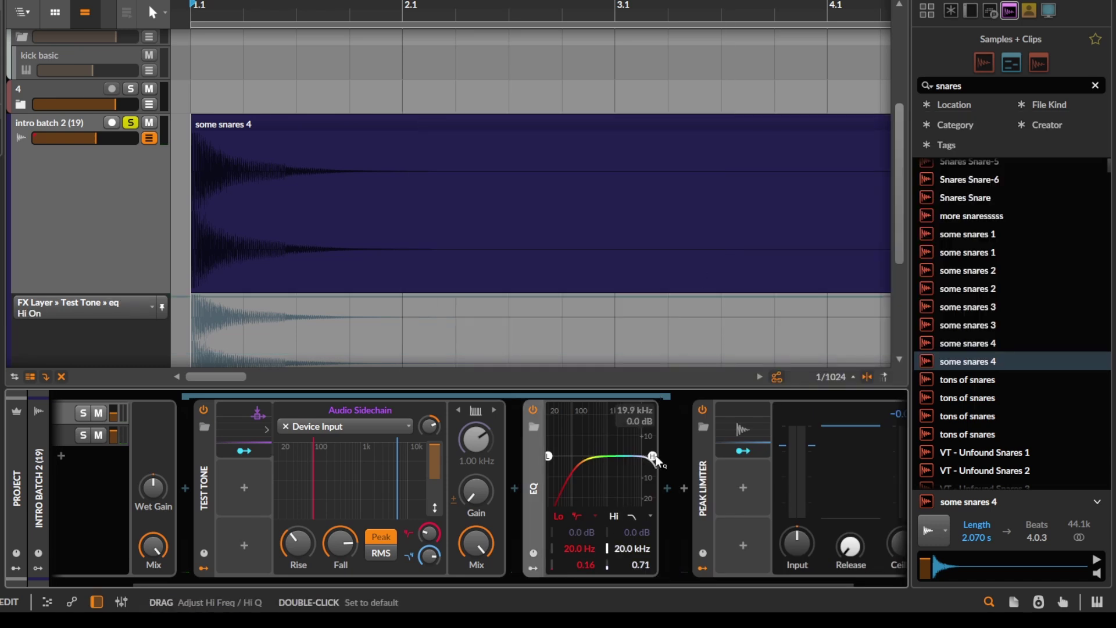
drag(643, 481, 633, 495)
key(space)
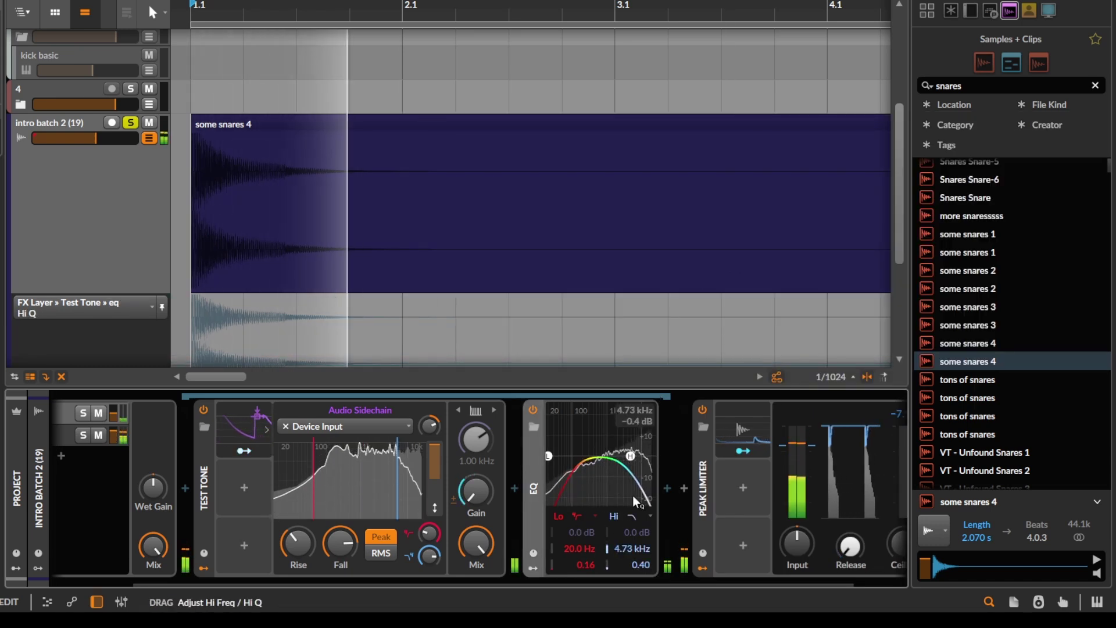
Step: Set the Audio Sidechain's input gain to about +21 dB and readjust its Fall time during playback
scroll(395, 479, up, 2)
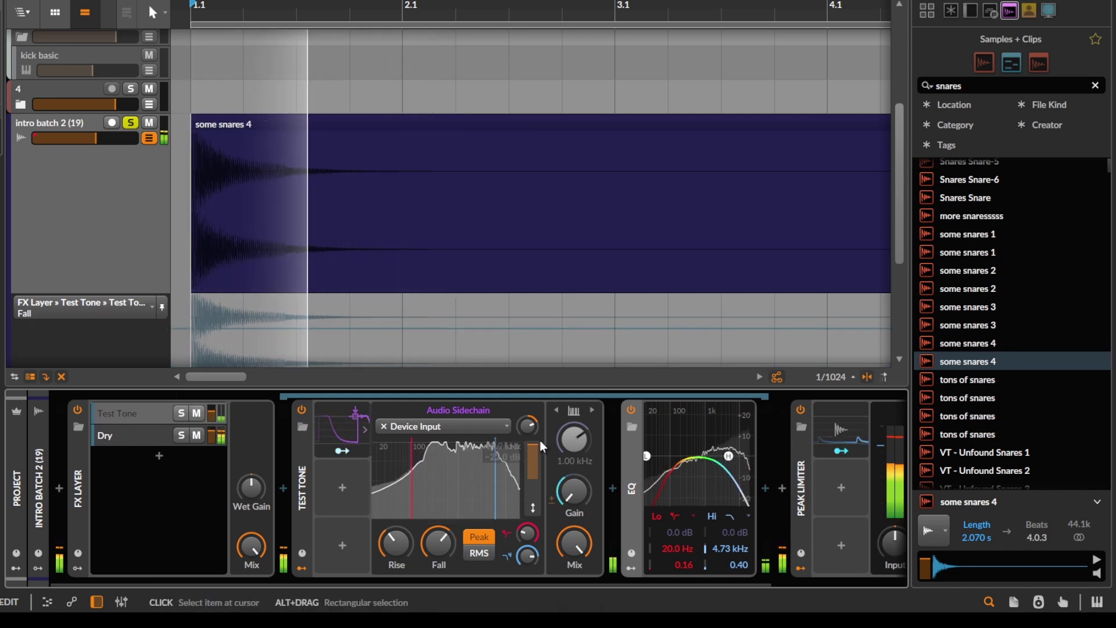
mouse_move(534, 451)
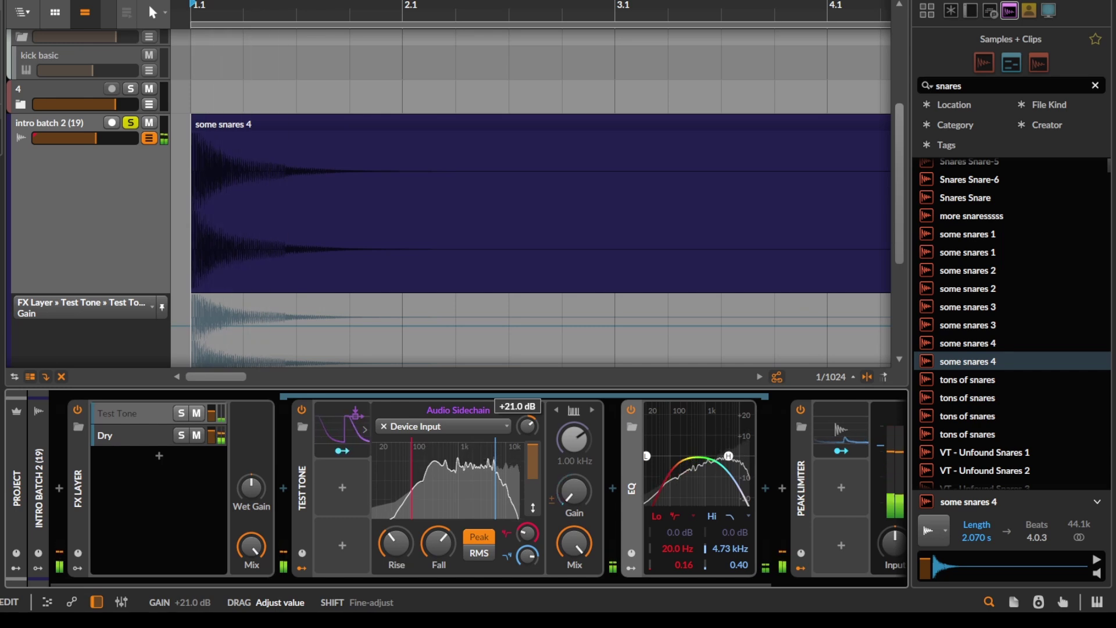
mouse_move(439, 543)
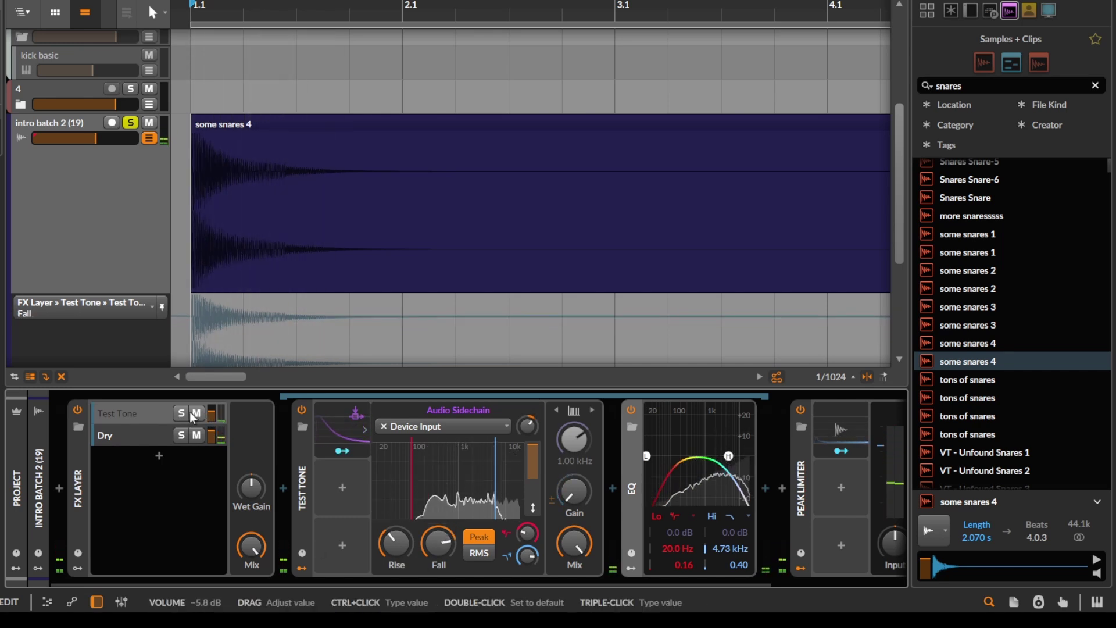
Step: Solo the Test Tone layer, hide the Test Tone's modulators, and insert a Tremolo between the Test Tone and the EQ
click(284, 488)
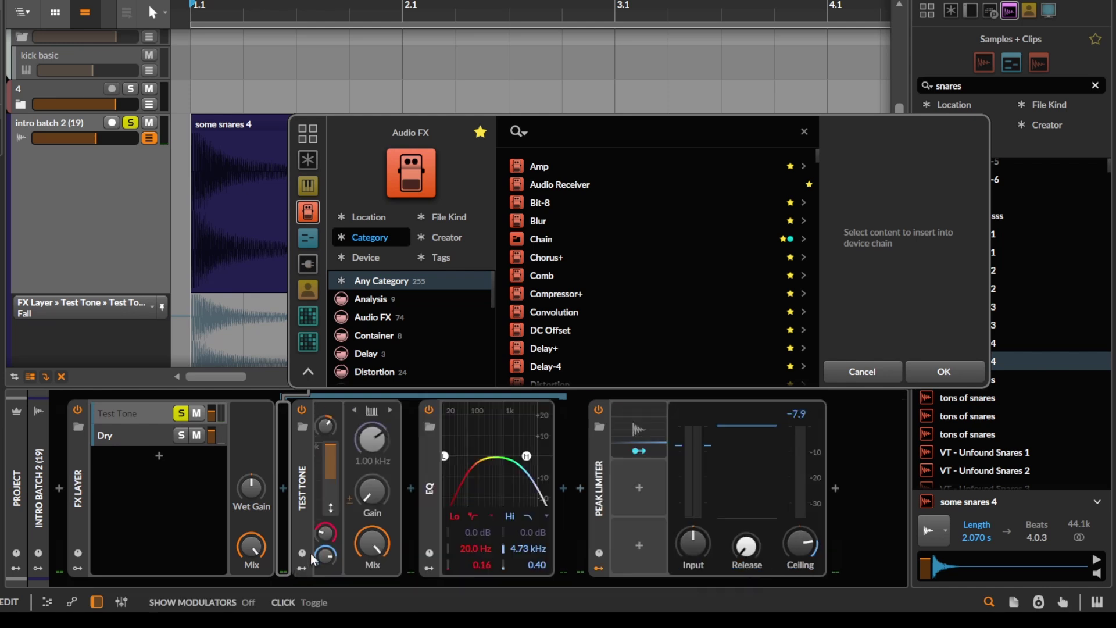
click(891, 378)
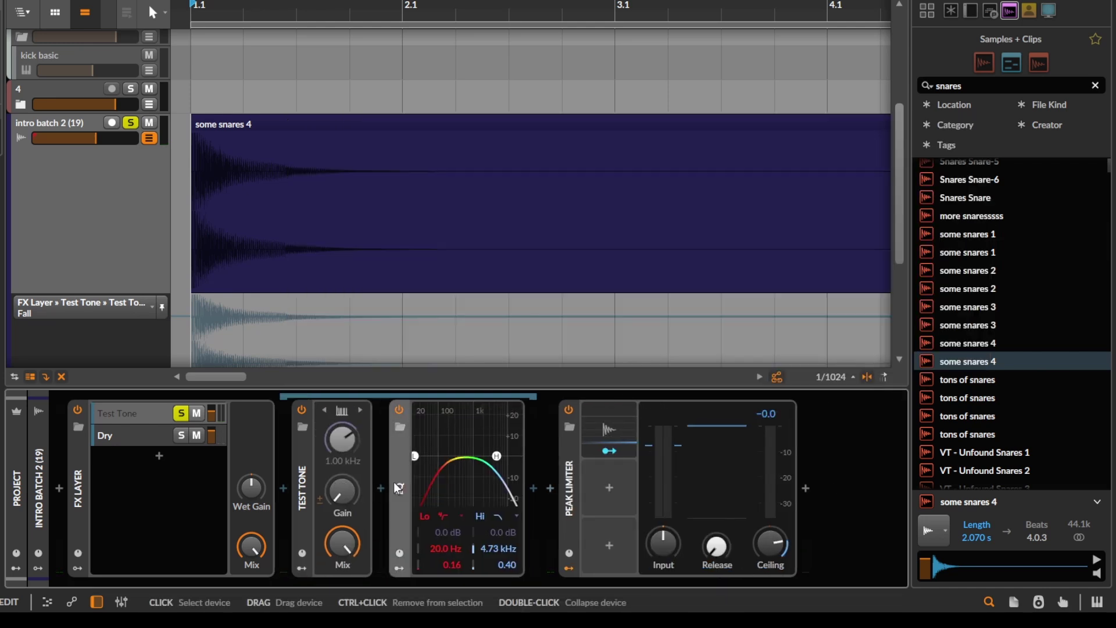
click(386, 489)
text(tre)
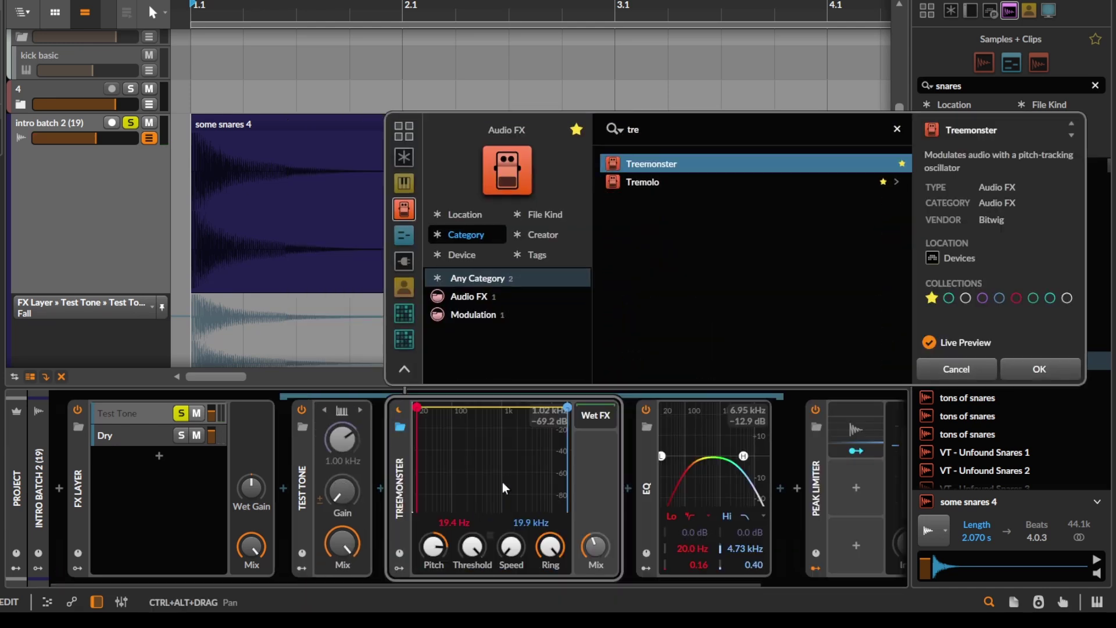
key(Down)
key(Return)
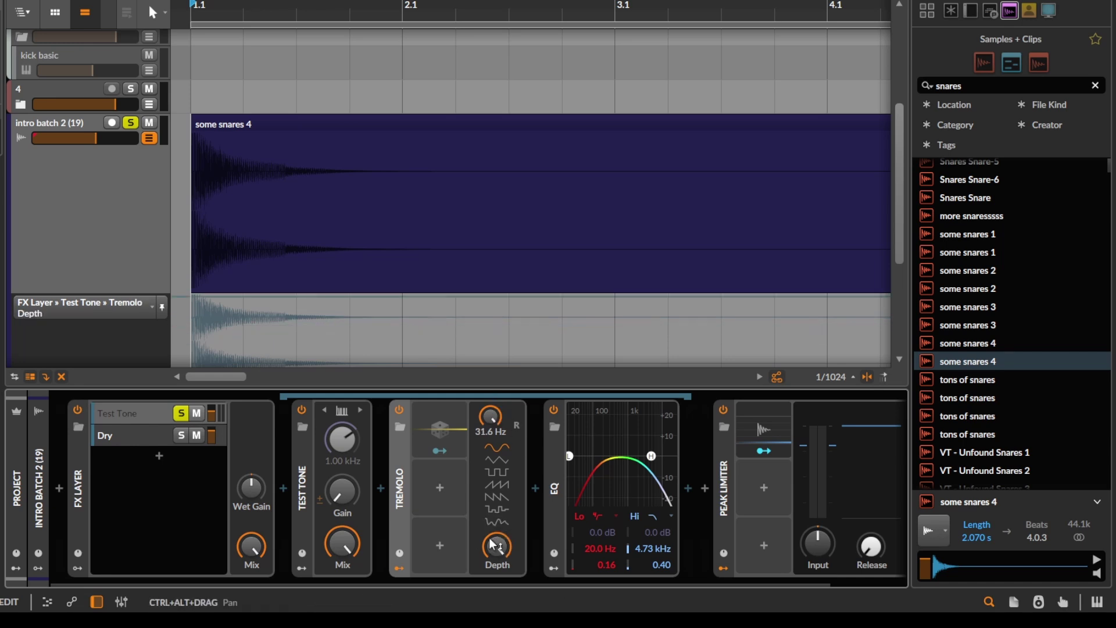
Step: Audition the Tremolo's LFO waveforms during playback, choose the square wave and reduce the Depth
key(space)
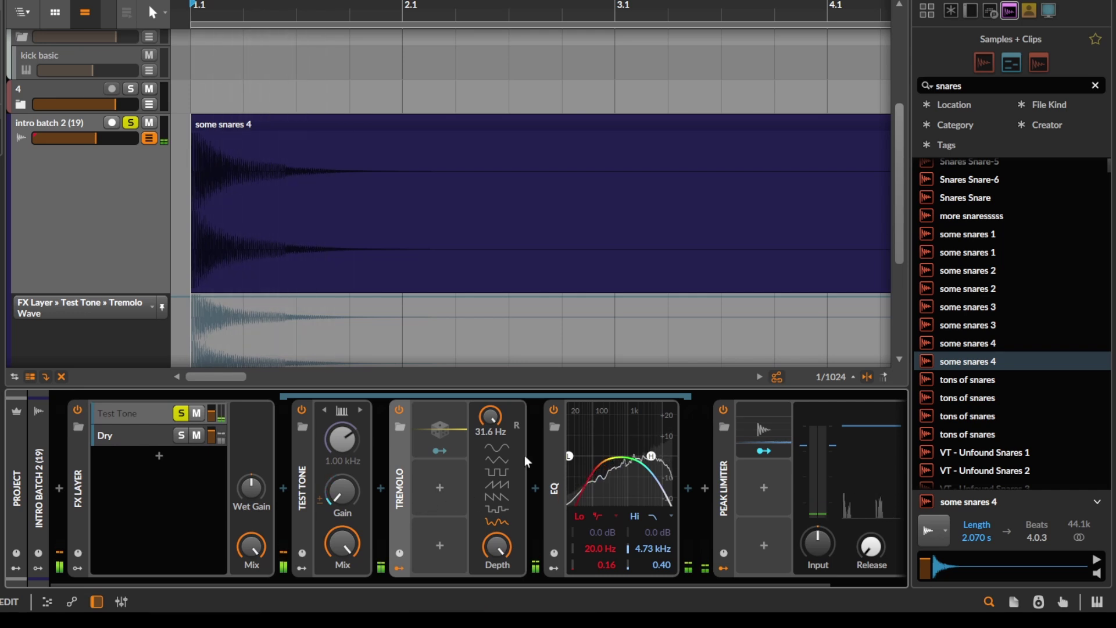
click(499, 508)
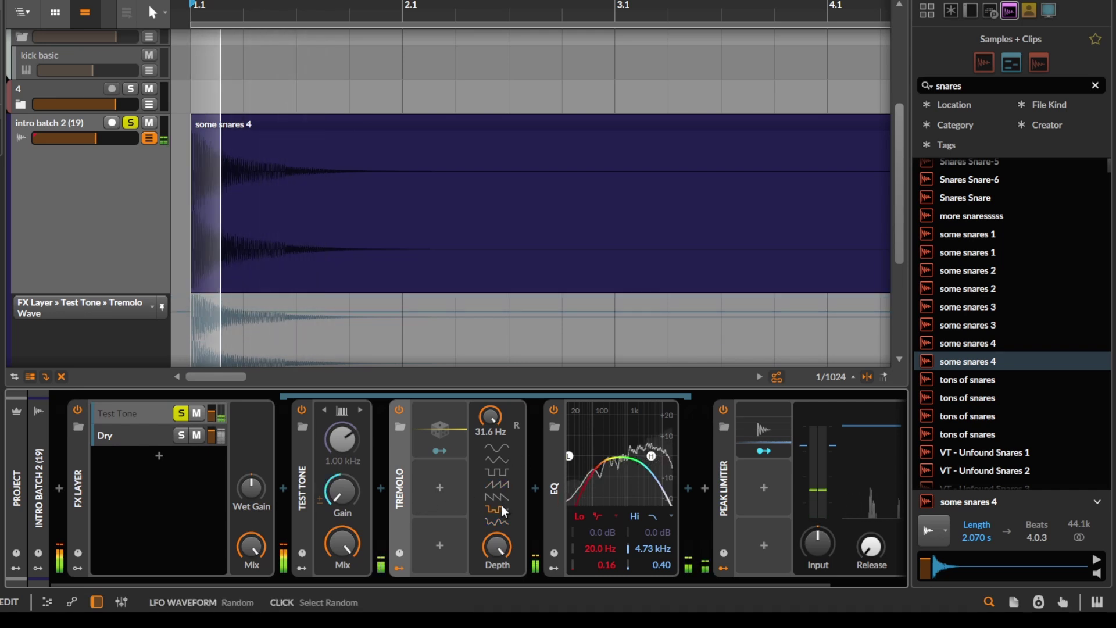
click(497, 461)
click(497, 471)
drag(497, 546, 497, 561)
Step: Insert a Pitch Shifter between the Test Tone and the Tremolo, lower its Grain rate and set its pitch to 12 semitones
click(382, 491)
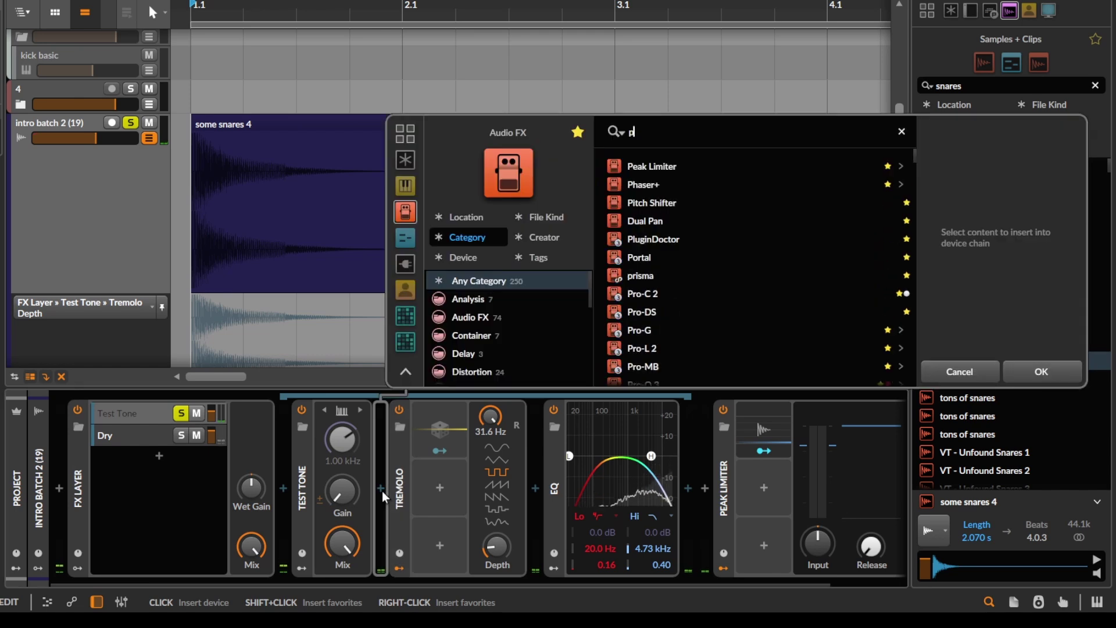
text(pit)
key(Down)
key(Return)
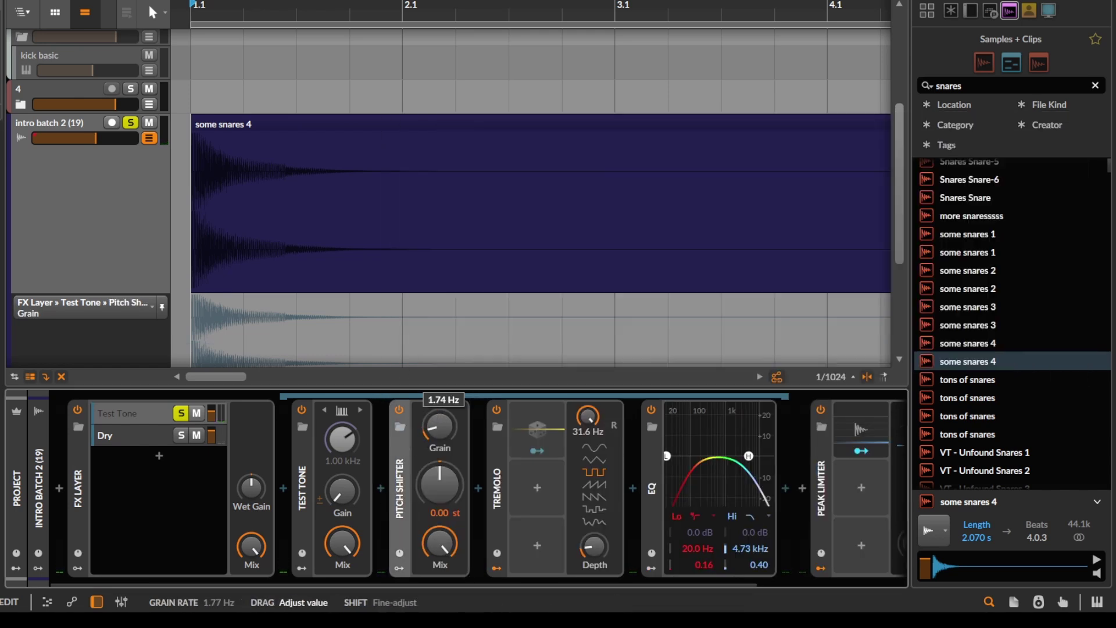
drag(440, 484, 440, 442)
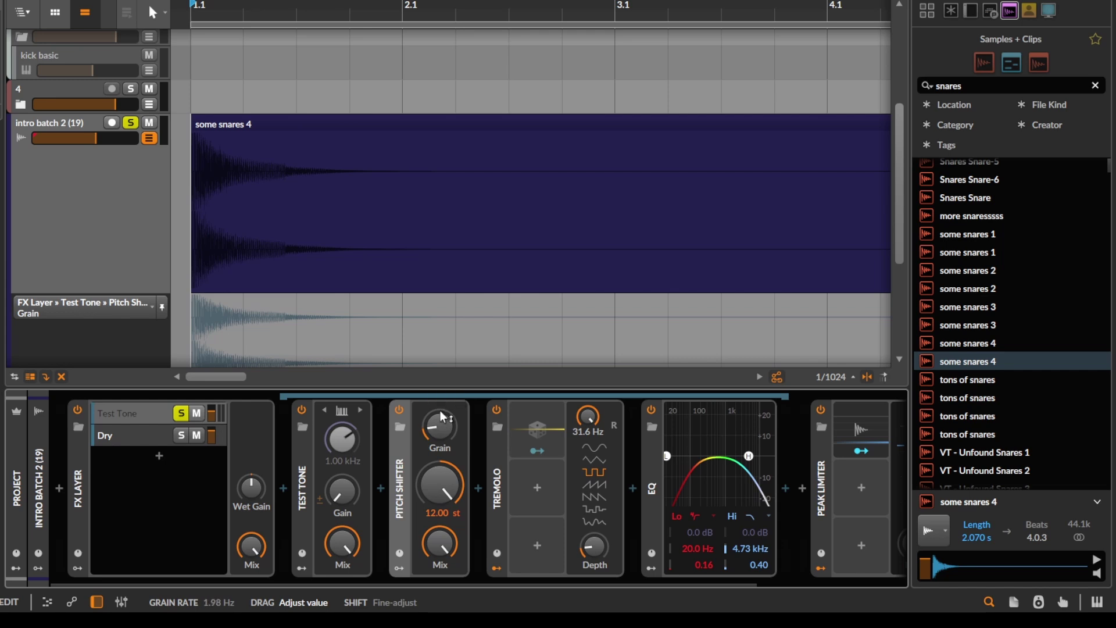
Step: Raise the Pitch Shifter's Grain rate and audition its Mix amount during playback
key(space)
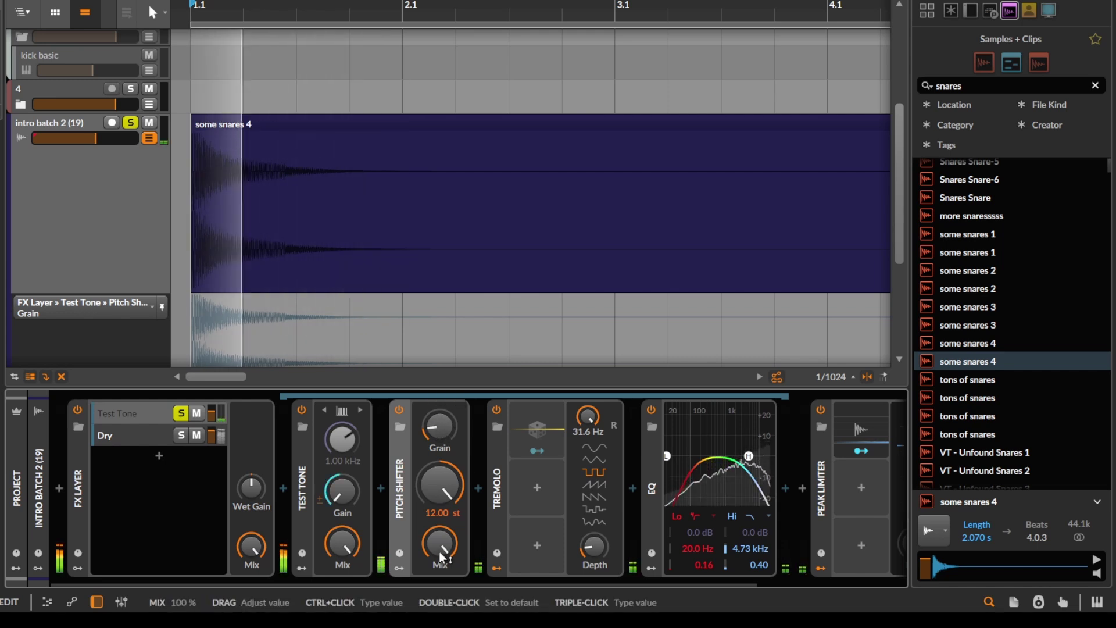
drag(439, 551, 438, 572)
drag(427, 459, 427, 436)
Step: Duplicate the Pitch Shifter, lower the Mix on both copies with the first at about 59%, and collapse the two devices
key(ctrl+d)
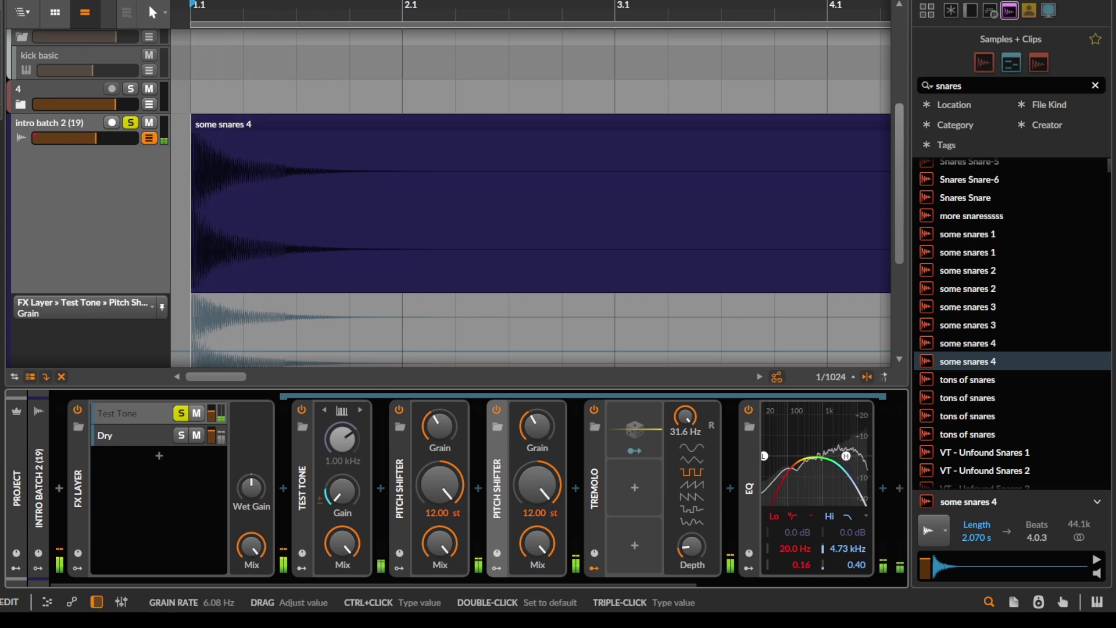
drag(547, 557, 547, 572)
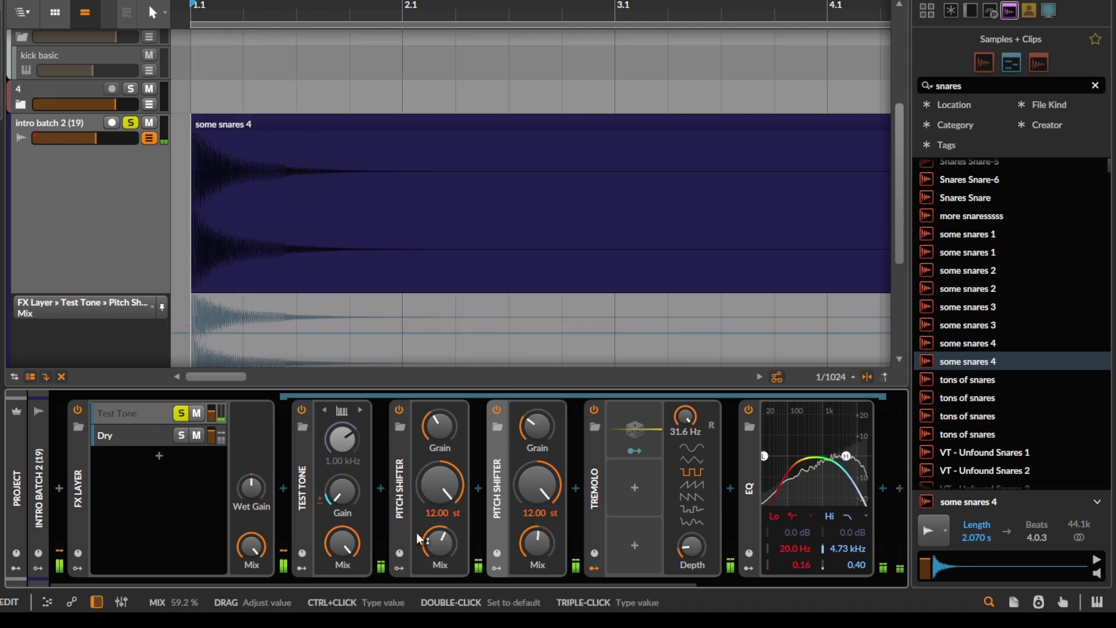
double_click(401, 484)
double_click(442, 483)
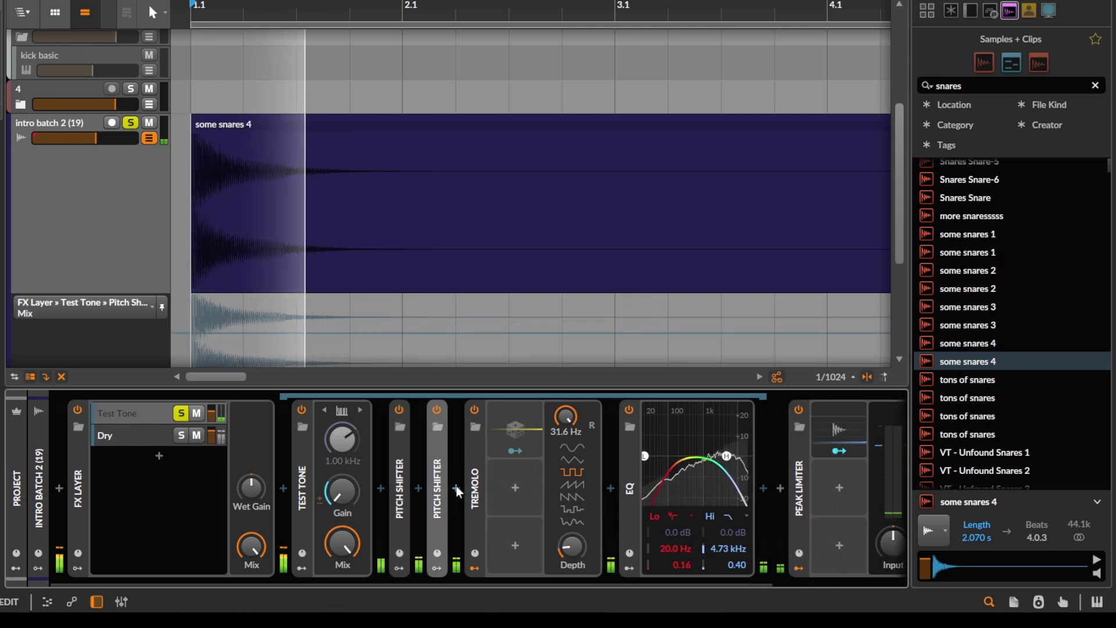
Step: Insert a Blur between the second Pitch Shifter and the Tremolo, reduce its Mix to about 26% and collapse it
click(456, 485)
text(blur)
key(Down)
key(Return)
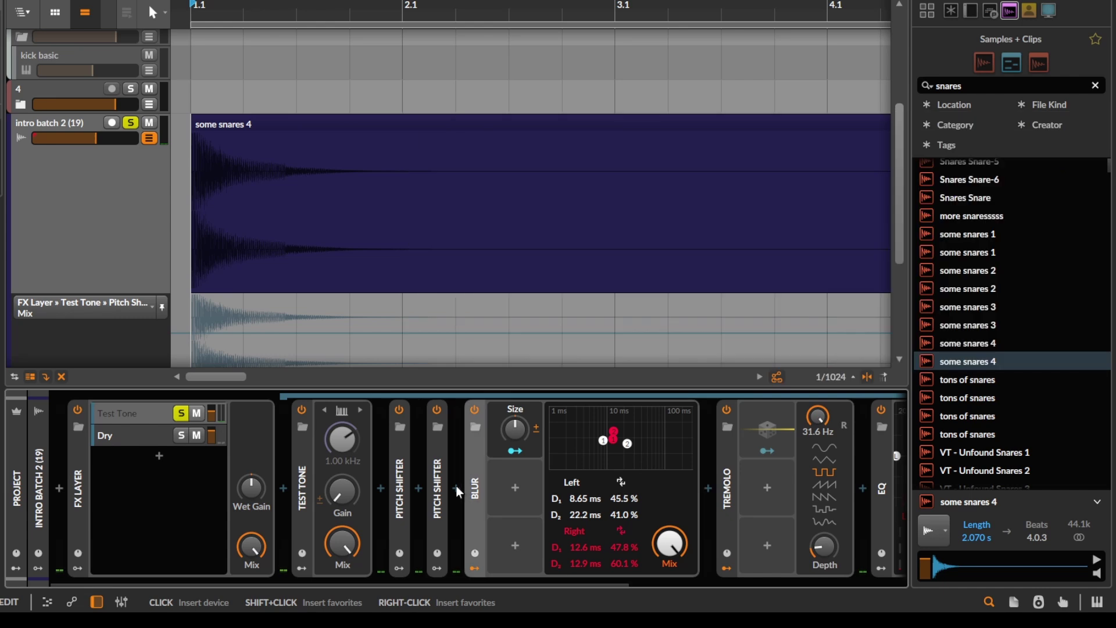
drag(668, 558, 668, 567)
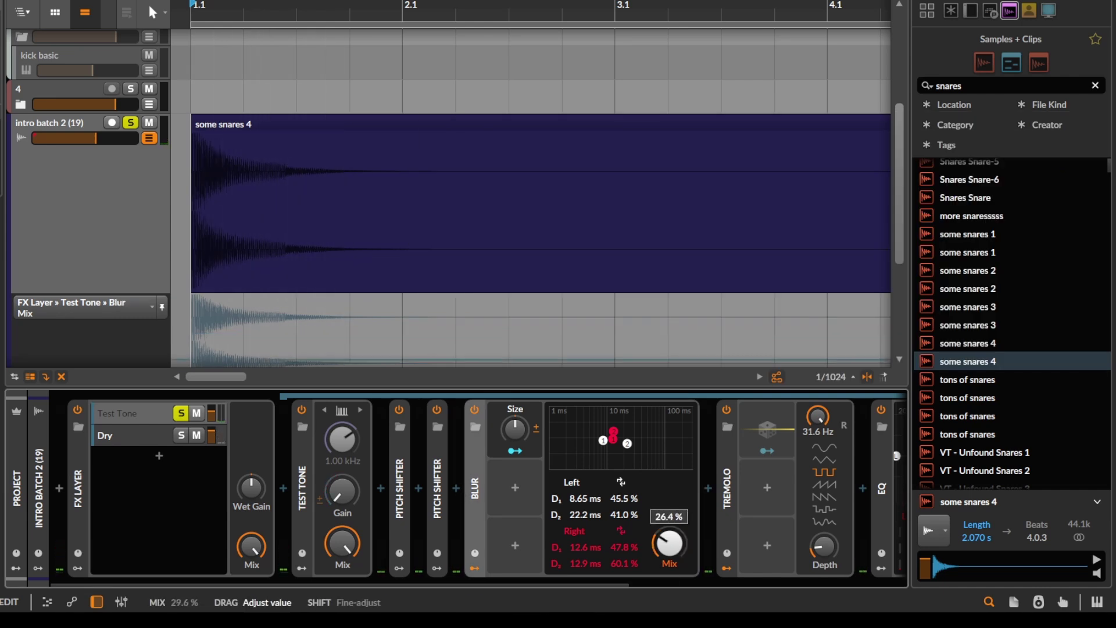
click(476, 462)
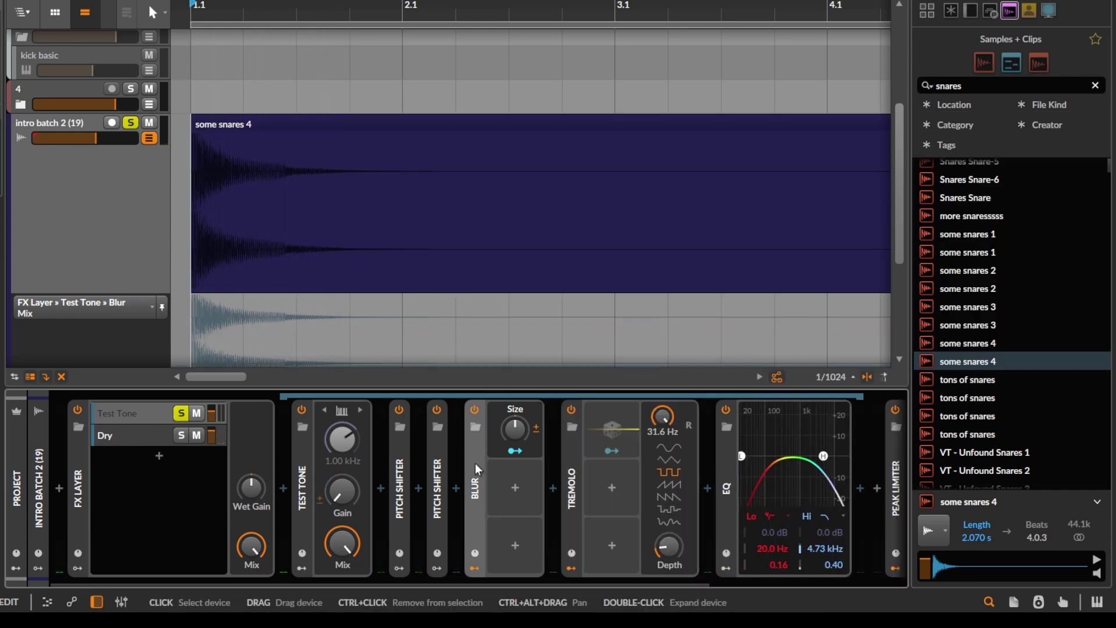
Step: Show the Test Tone's modulators and readjust the Audio Sidechain's Rise, Fall and input gain during playback, with the gain at about +11 dB
click(574, 466)
click(302, 568)
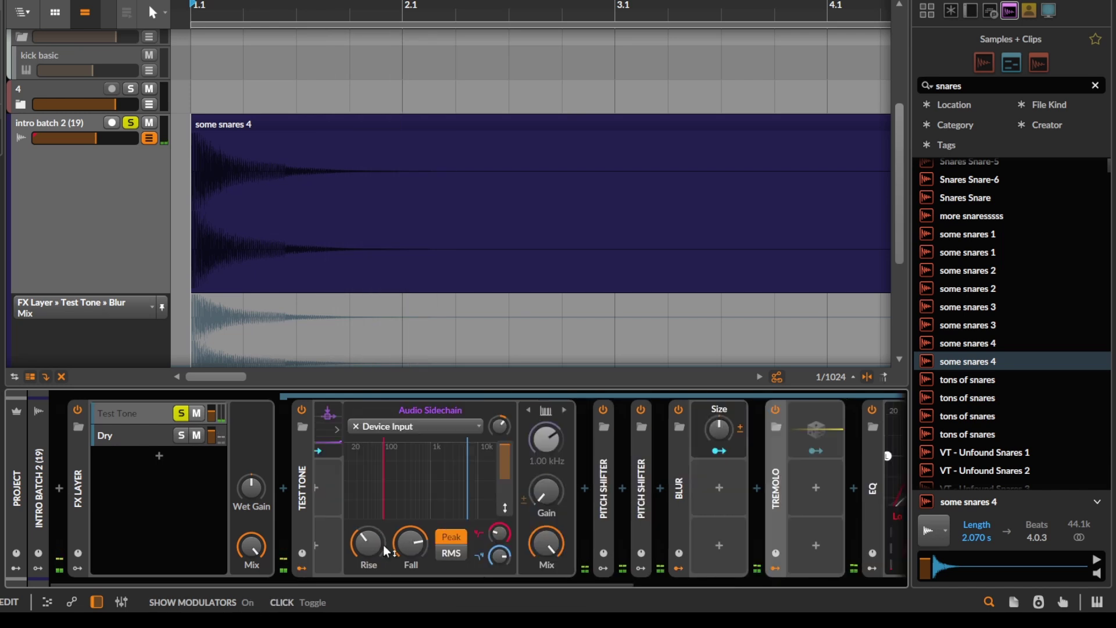
key(space)
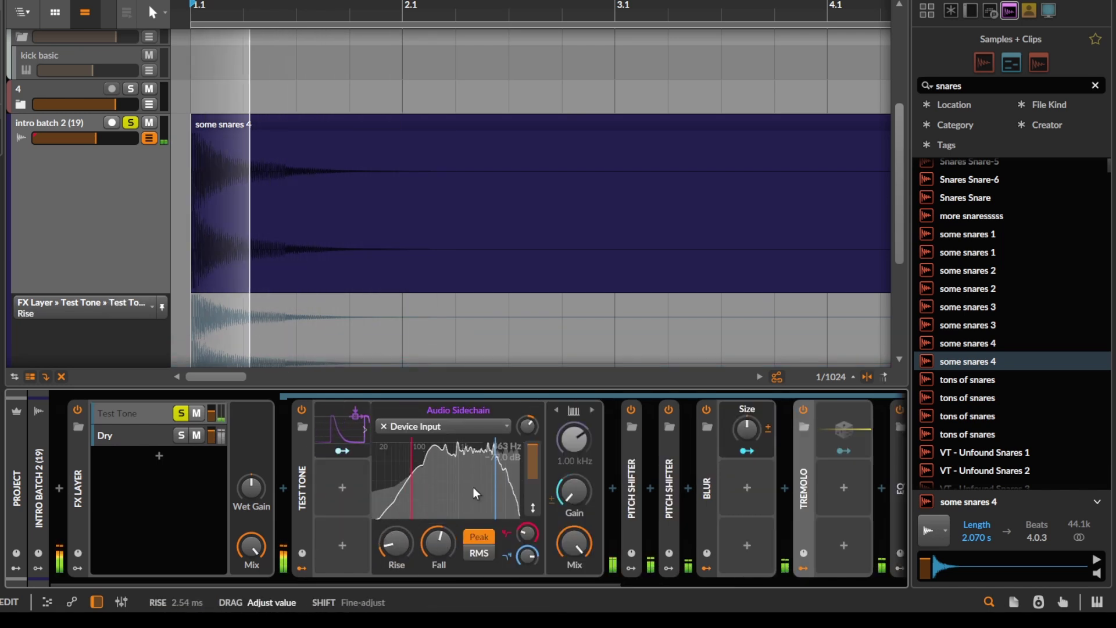
drag(417, 550, 451, 551)
drag(528, 425, 527, 395)
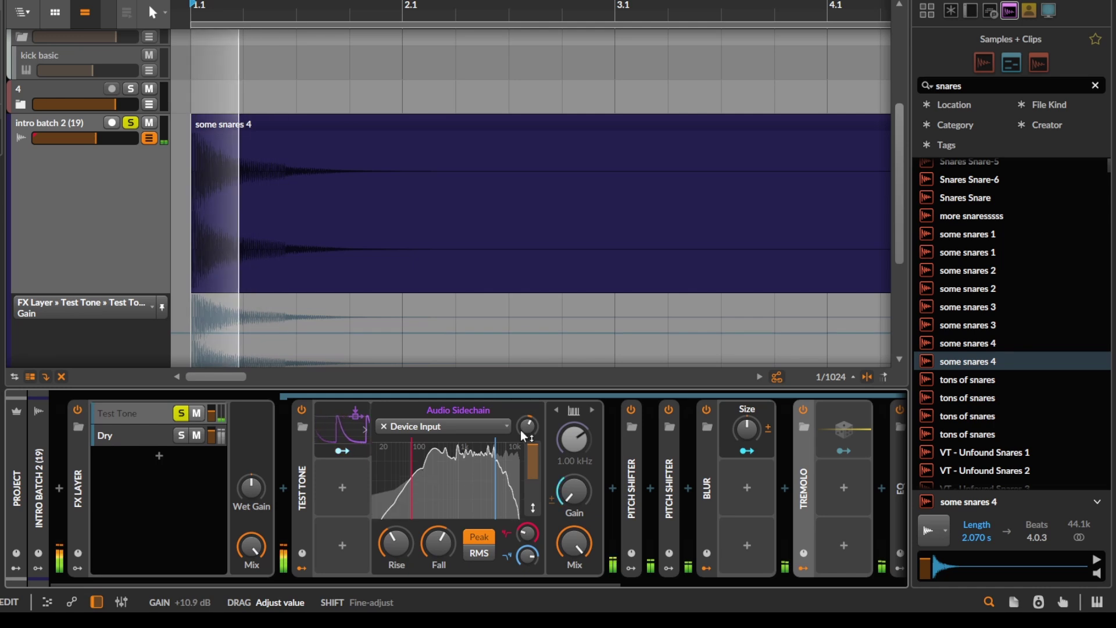
Step: Rebalance the Test Tone layer against the dry snare with solo off, and set the Audio Sidechain's Fall to about 78 ms
drag(439, 543, 439, 559)
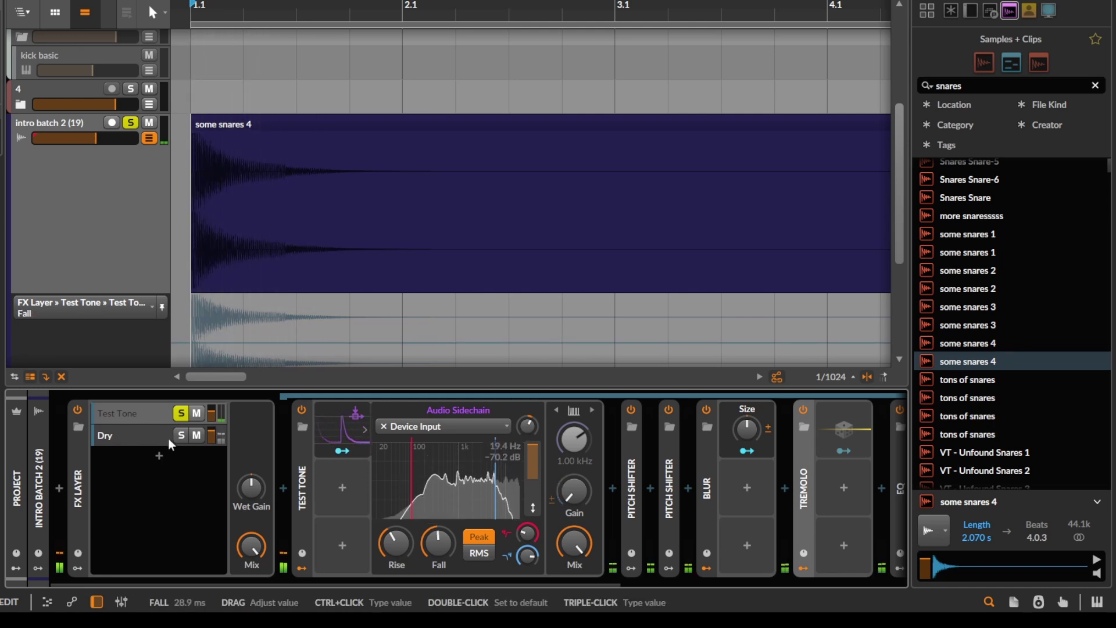
drag(215, 413, 215, 408)
drag(439, 544, 439, 522)
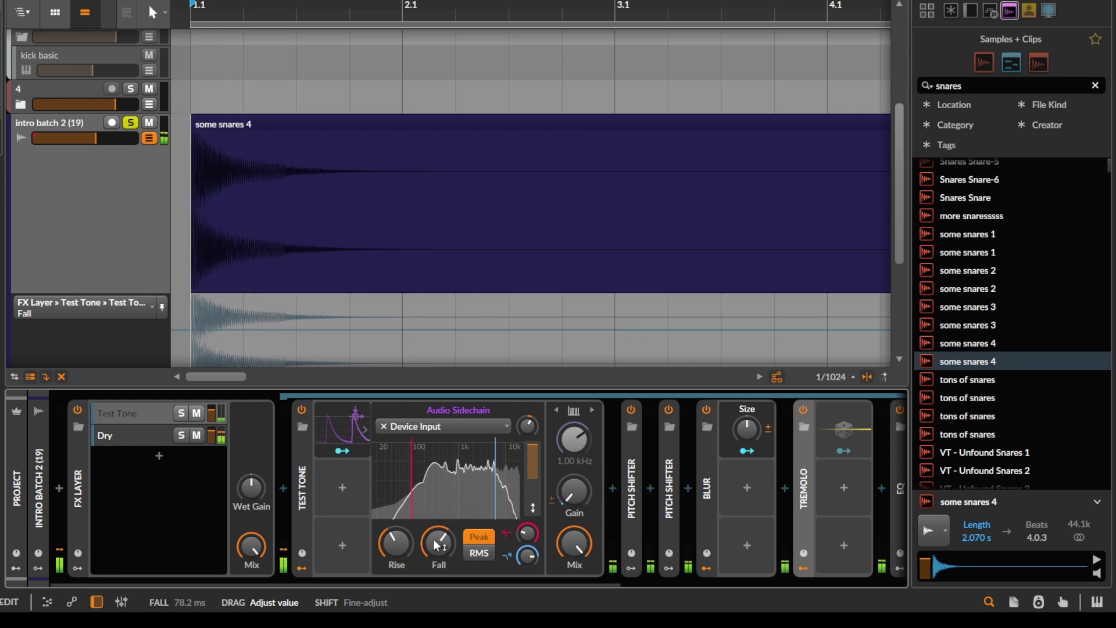
Step: Delete the Test Tone and every effect after it from the noise layer and insert a Vocoder in their place
key(Delete)
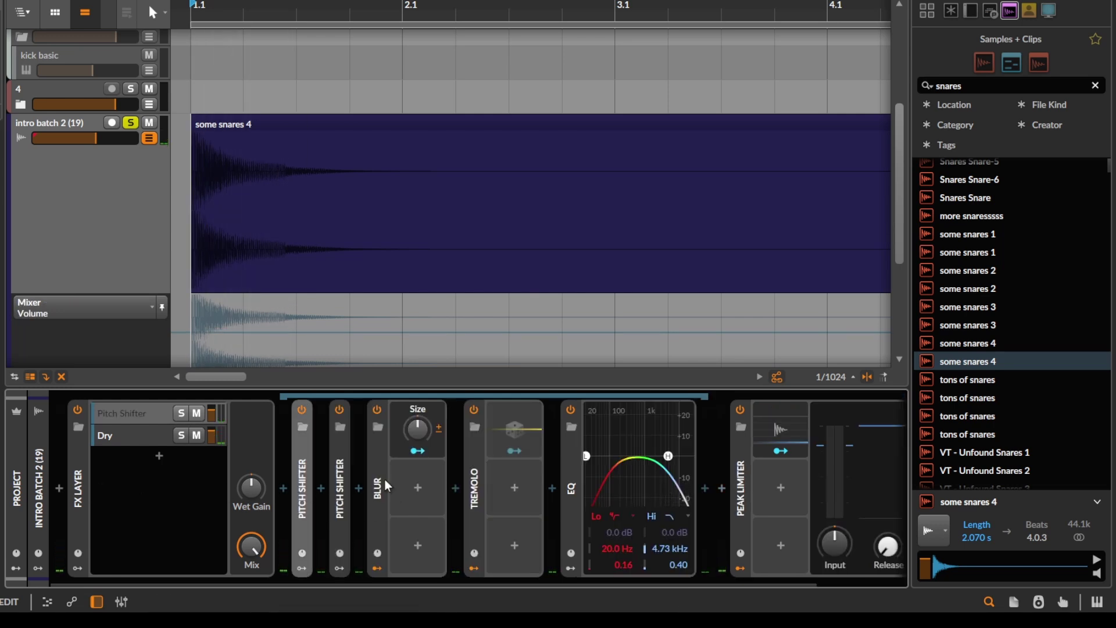
shift+click(564, 466)
key(Delete)
click(288, 487)
text(voco)
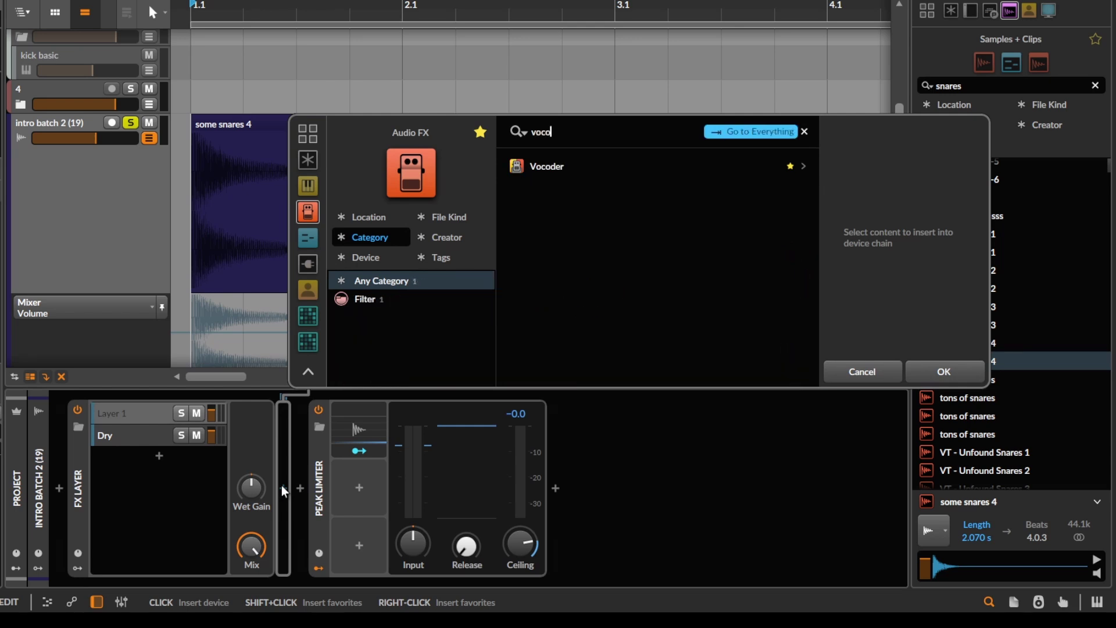
key(Return)
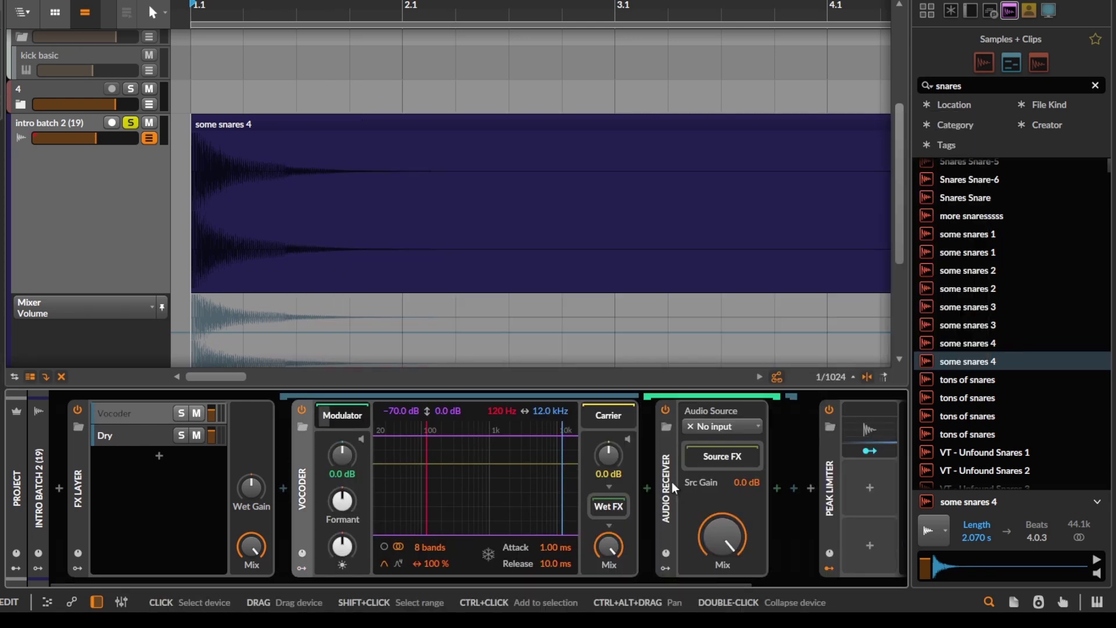
Step: Replace the Audio Receiver in the Vocoder's Carrier chain with a Test Tone
click(672, 482)
key(Delete)
click(653, 485)
text(test)
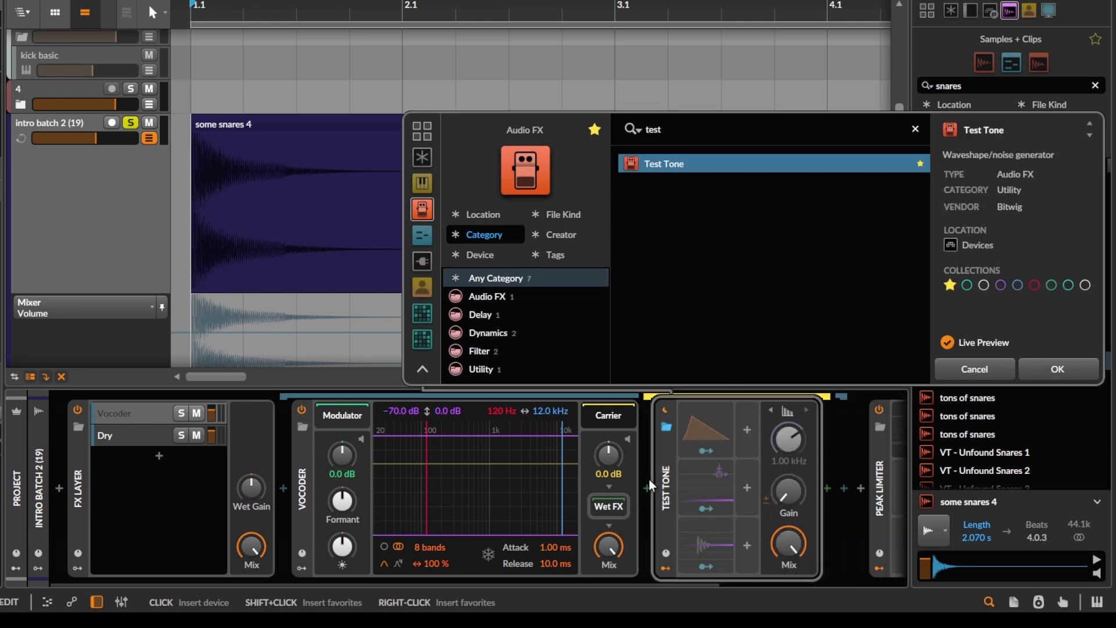
key(Return)
Step: Solo the Vocoder layer and raise the carrier Test Tone's Gain, auditioning the result during playback
drag(788, 491, 788, 473)
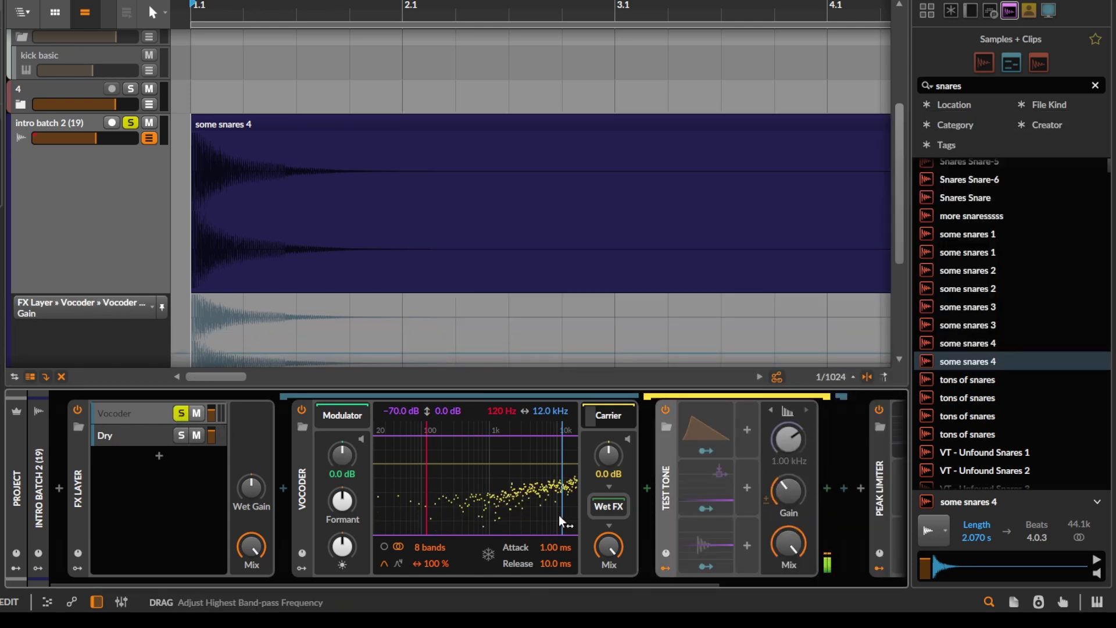
click(788, 416)
click(800, 499)
key(space)
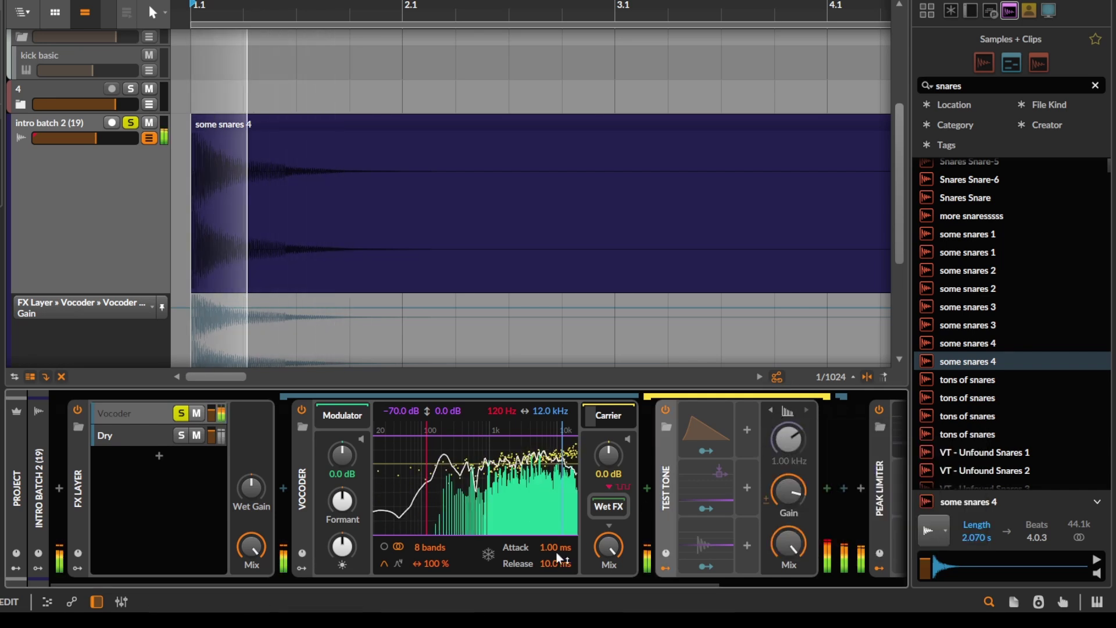
key(space)
Step: Set the Vocoder's bandwidth to 180% and widen its band range to 19.4 Hz through 19.9 kHz
drag(433, 563, 433, 555)
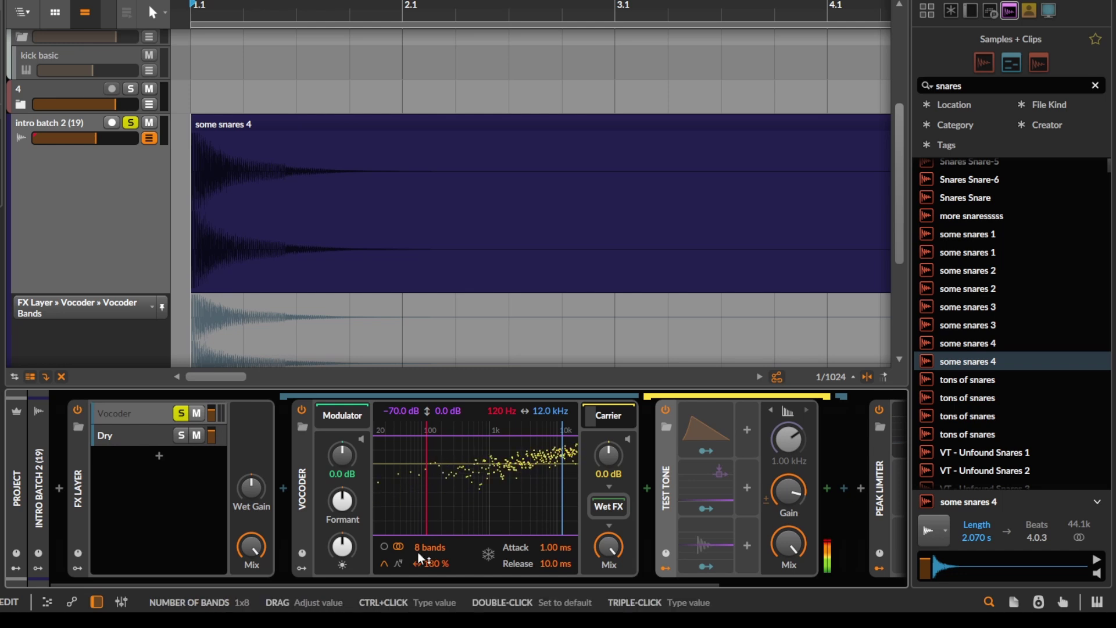
drag(420, 518, 417, 490)
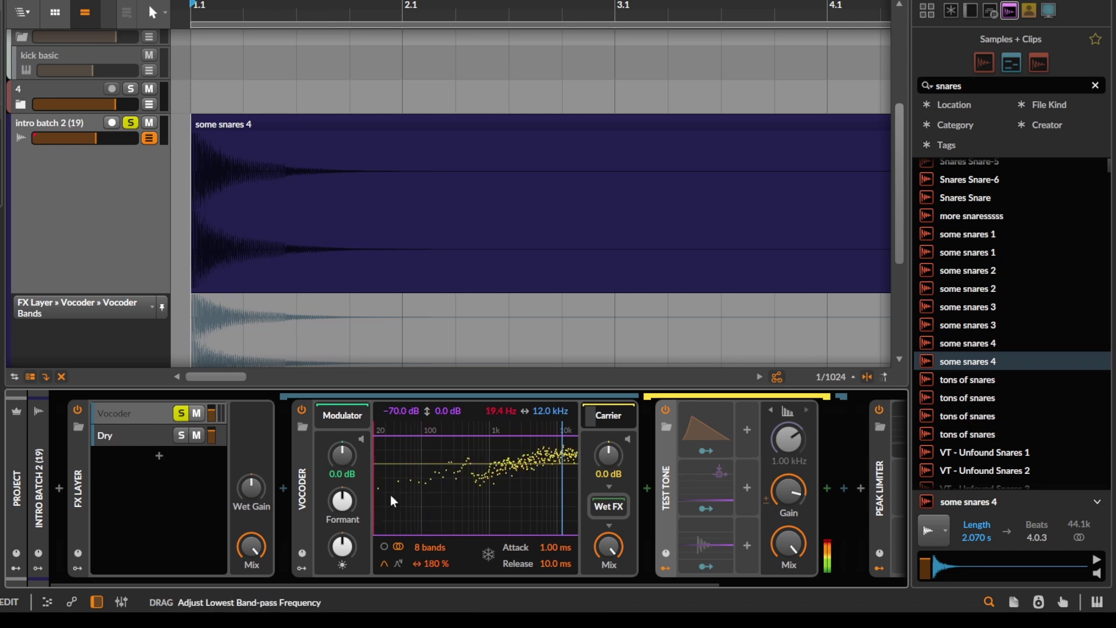
drag(563, 486, 628, 493)
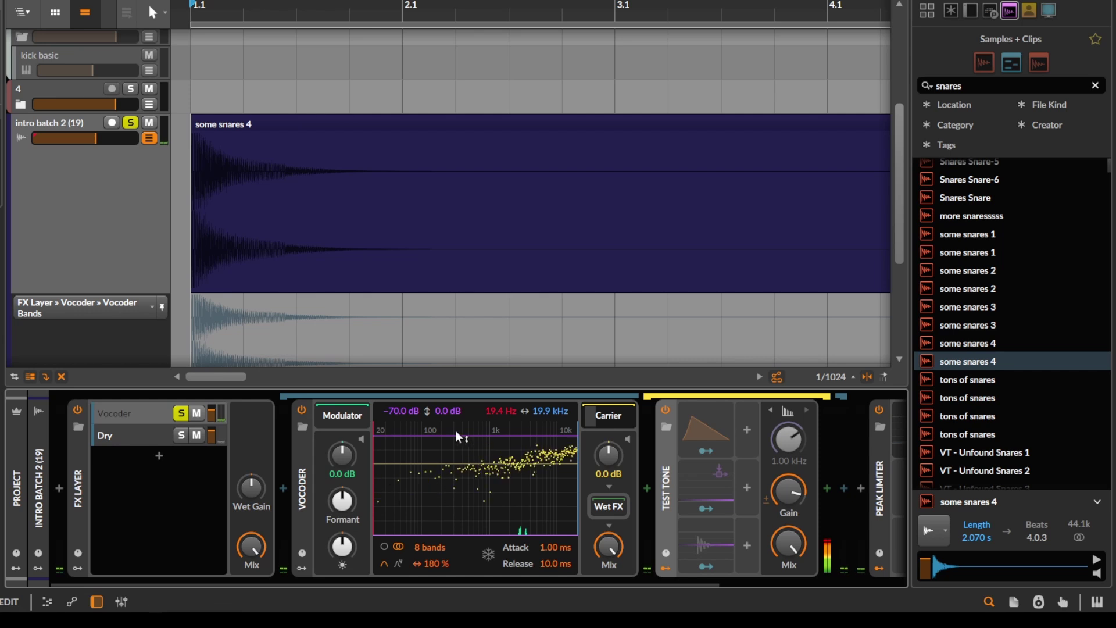
click(536, 415)
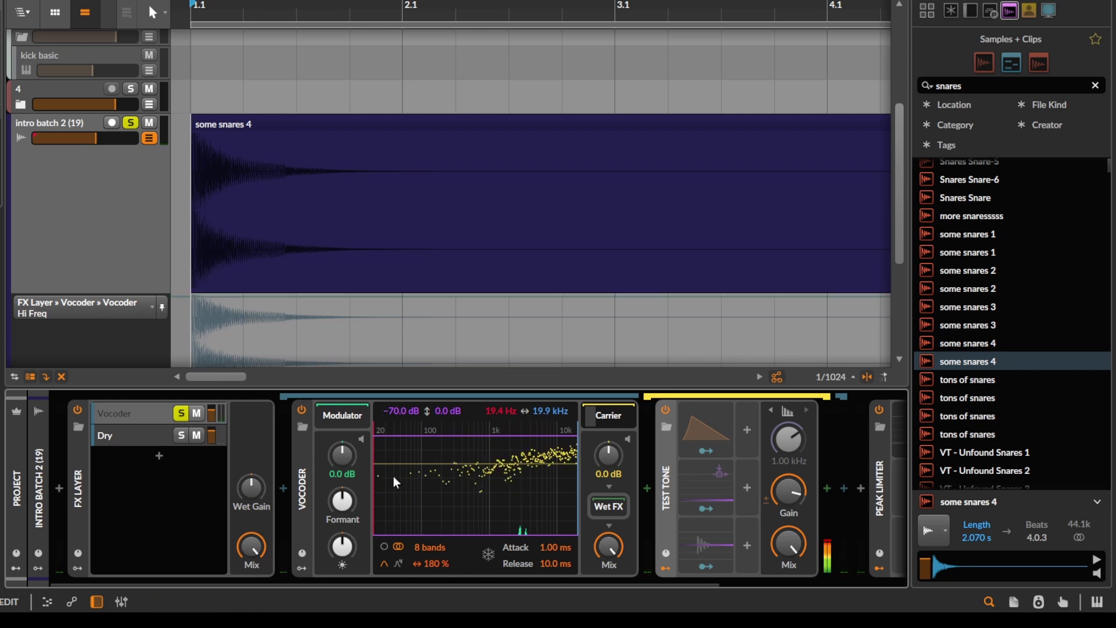
Step: Lower the Vocoder's Ceiling to -20.4 dB, lengthen its Release to 667 ms and collapse the carrier Test Tone
drag(441, 408, 464, 423)
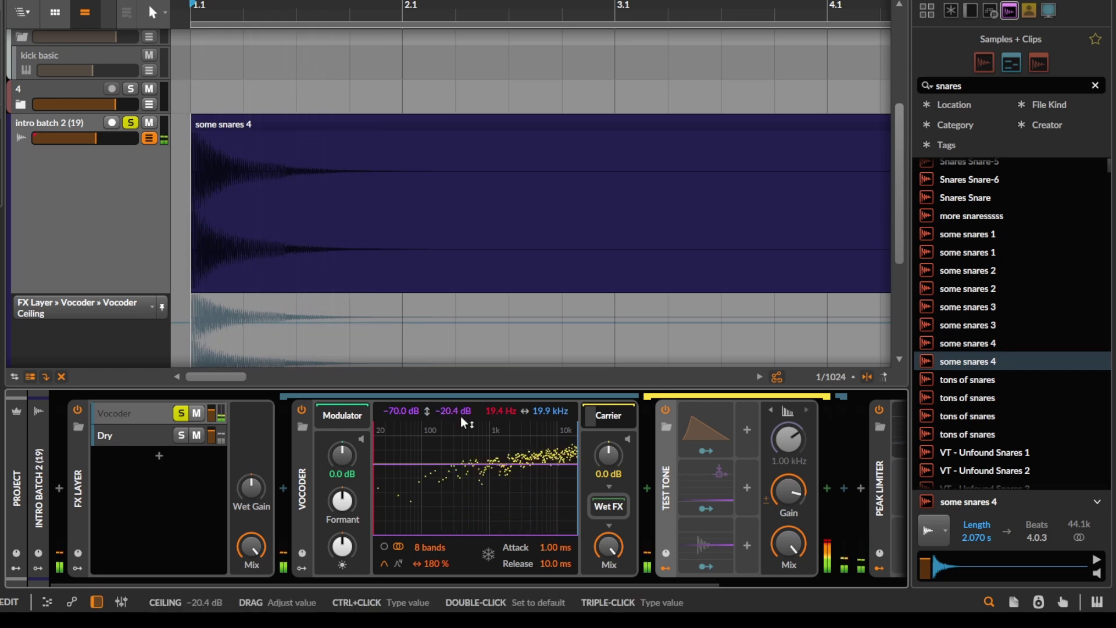
drag(555, 563, 492, 567)
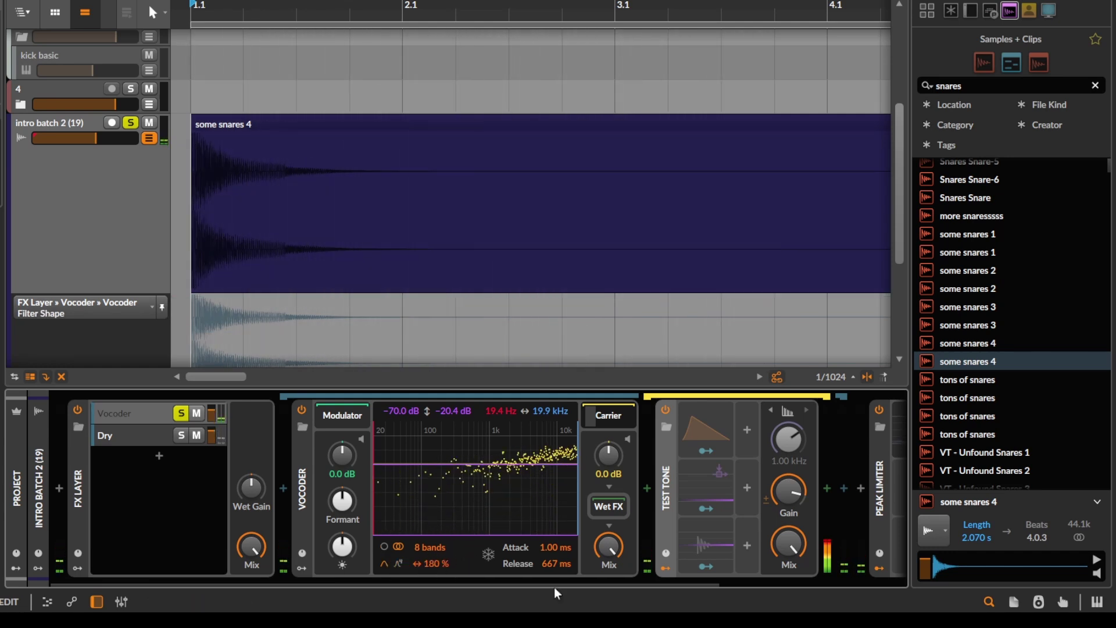
double_click(664, 477)
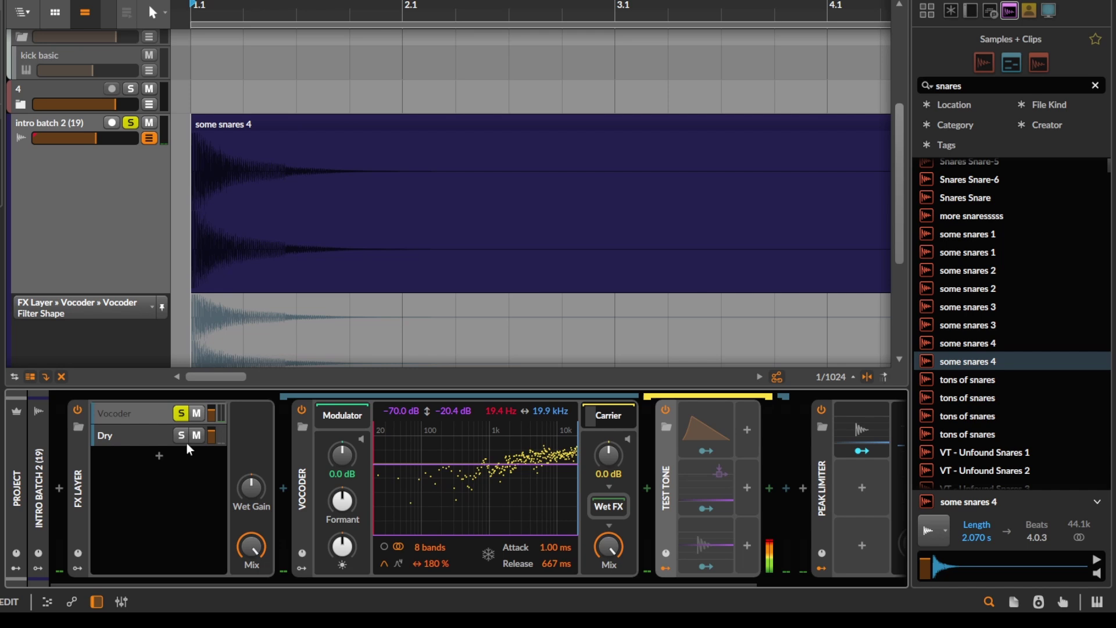
Step: Take the Vocoder layer out of solo, shorten the Vocoder's Release to 373 ms and collapse the device
click(186, 411)
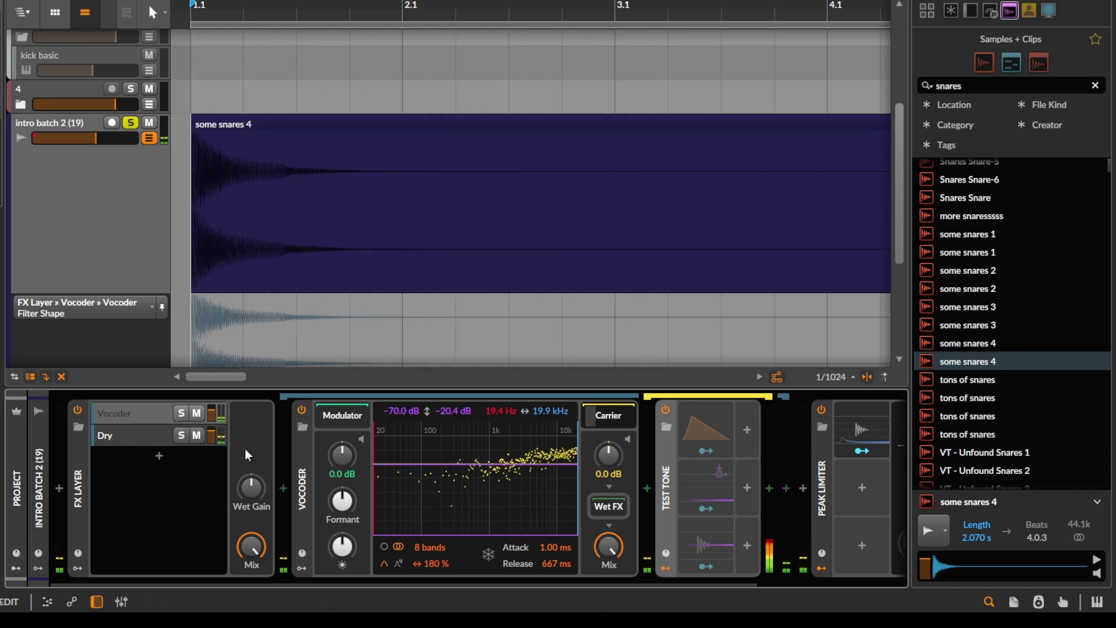
drag(556, 563, 561, 570)
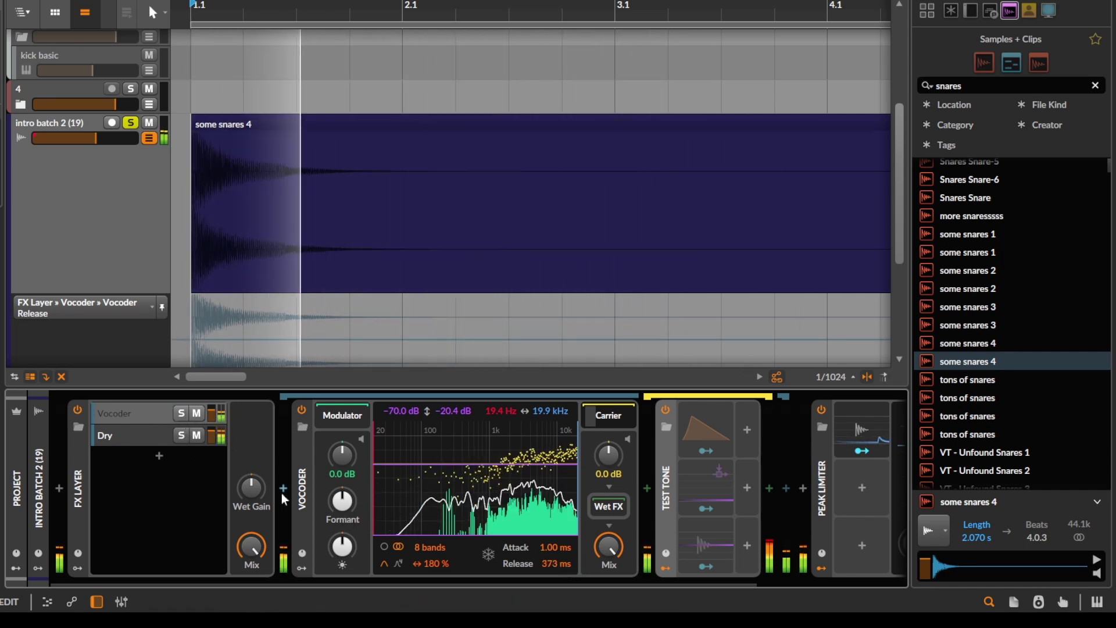
double_click(305, 479)
Step: Insert an EQ after the Vocoder with its low cut at 88.2 Hz, Q 0.11, and its high cut at 11.7 kHz, Q 0.43
click(320, 489)
text(eq)
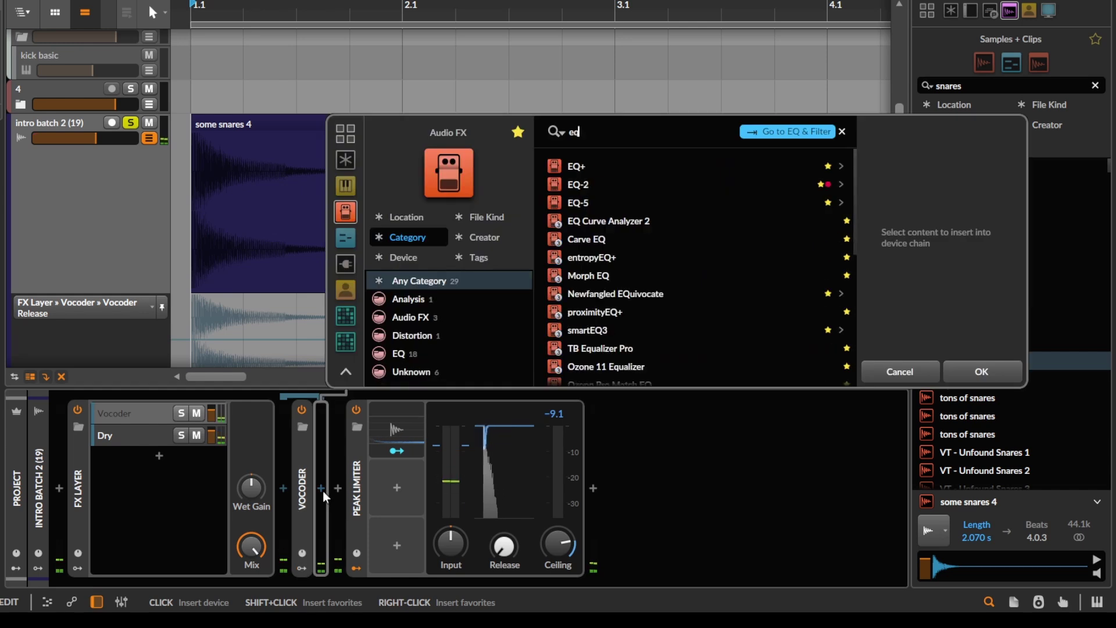
key(Down)
key(Return)
click(424, 514)
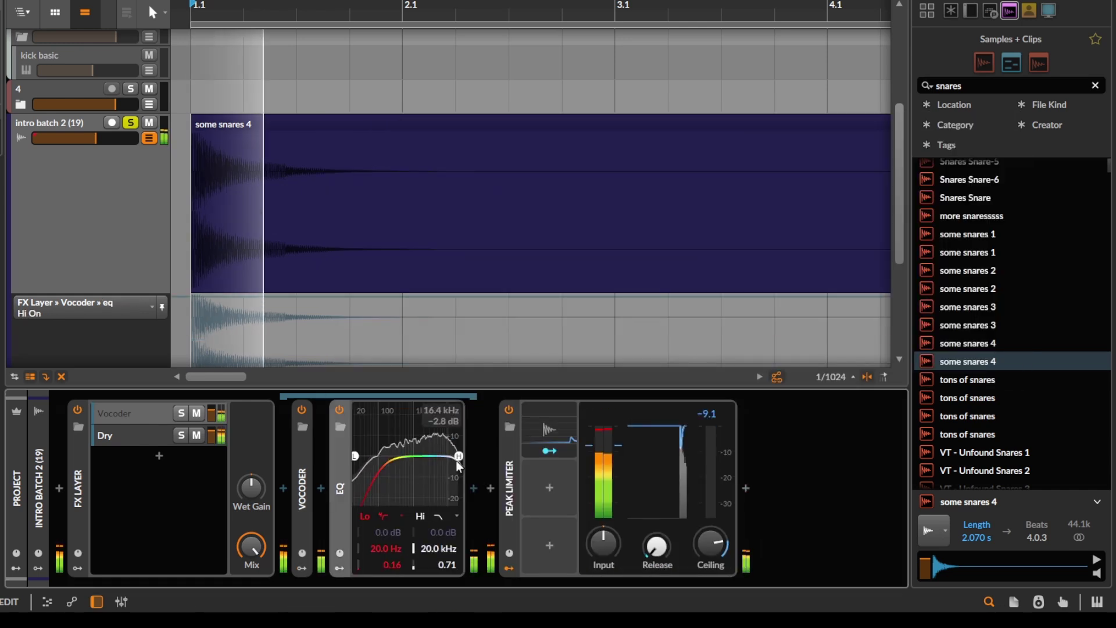
drag(460, 456, 437, 479)
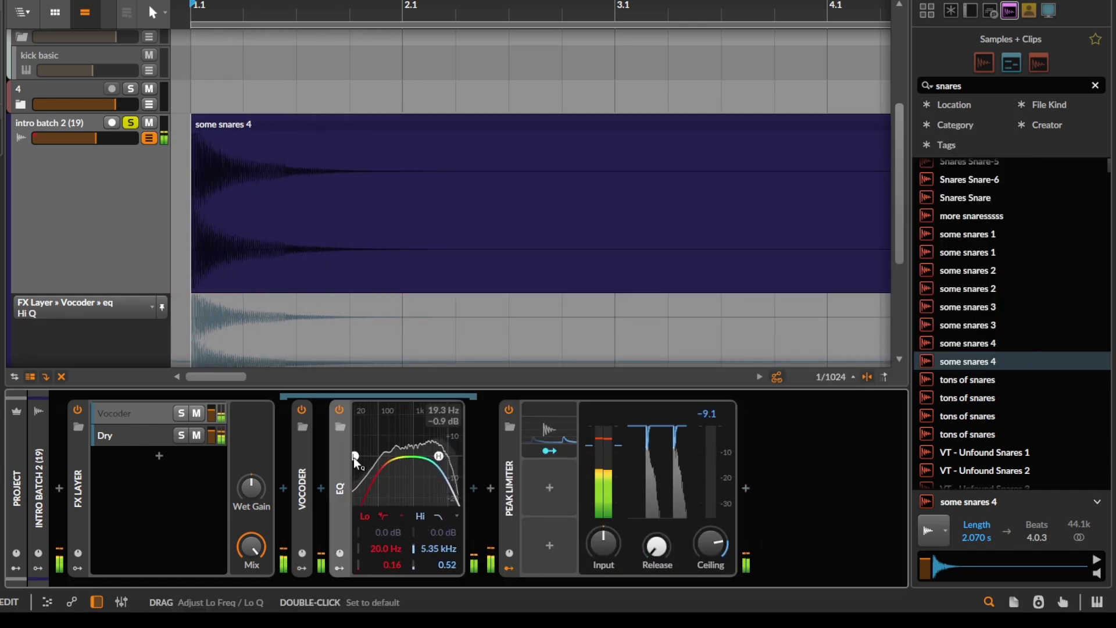
drag(354, 457, 454, 475)
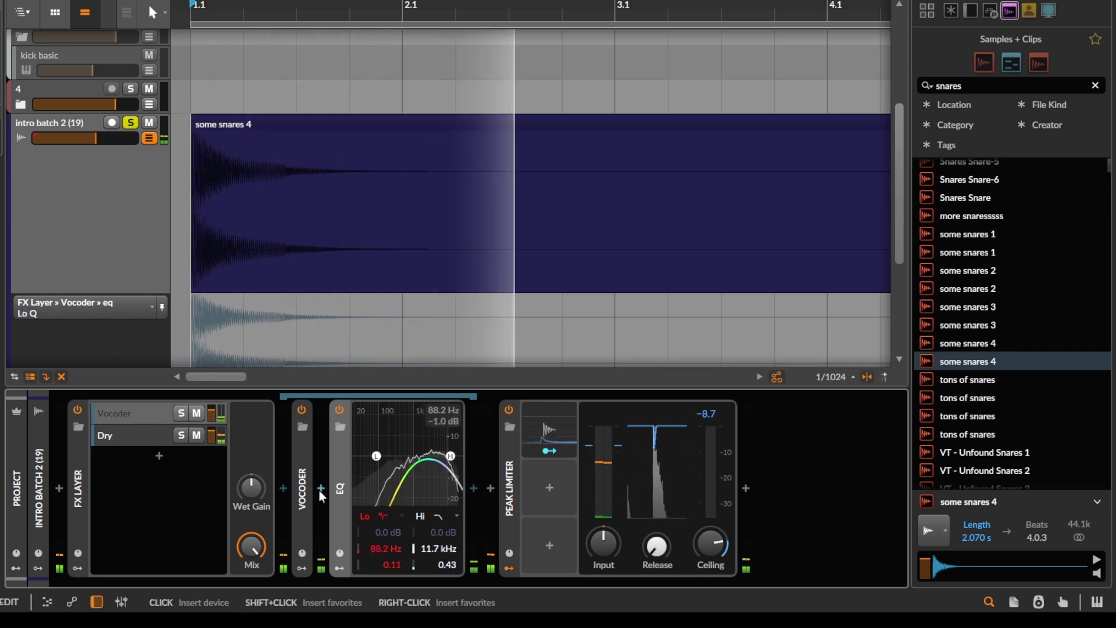
Step: Expand the Vocoder and set its Release to 429 ms
double_click(303, 489)
drag(506, 560, 506, 551)
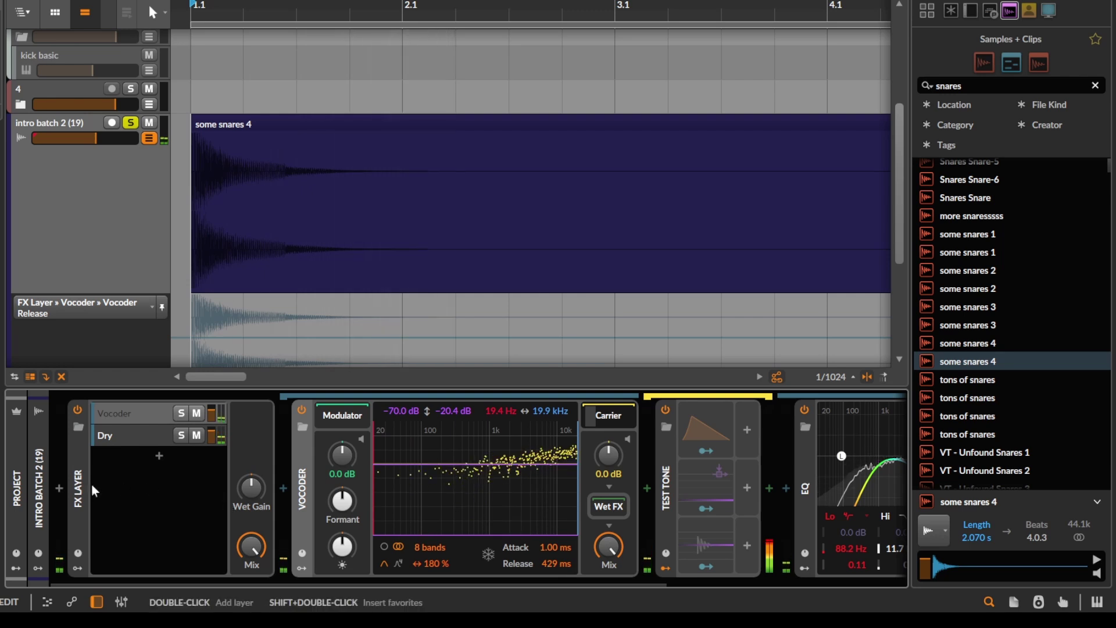
Step: Collapse the FX Layer and insert a kHs Transient Shaper between it and the Peak Limiter
double_click(83, 476)
click(89, 478)
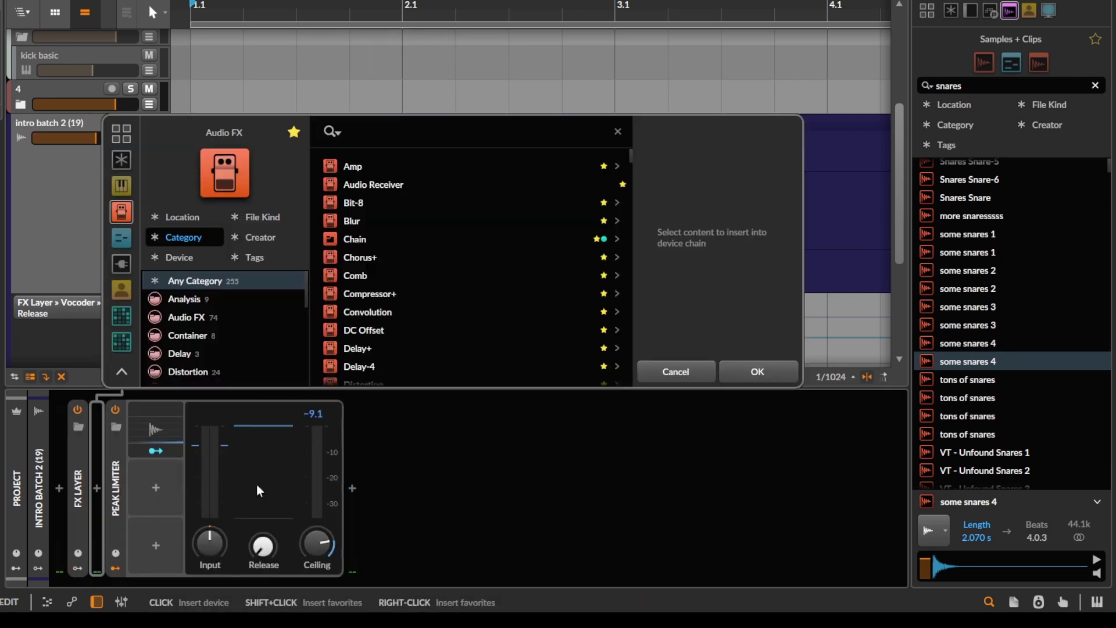
text(tra)
key(Down)
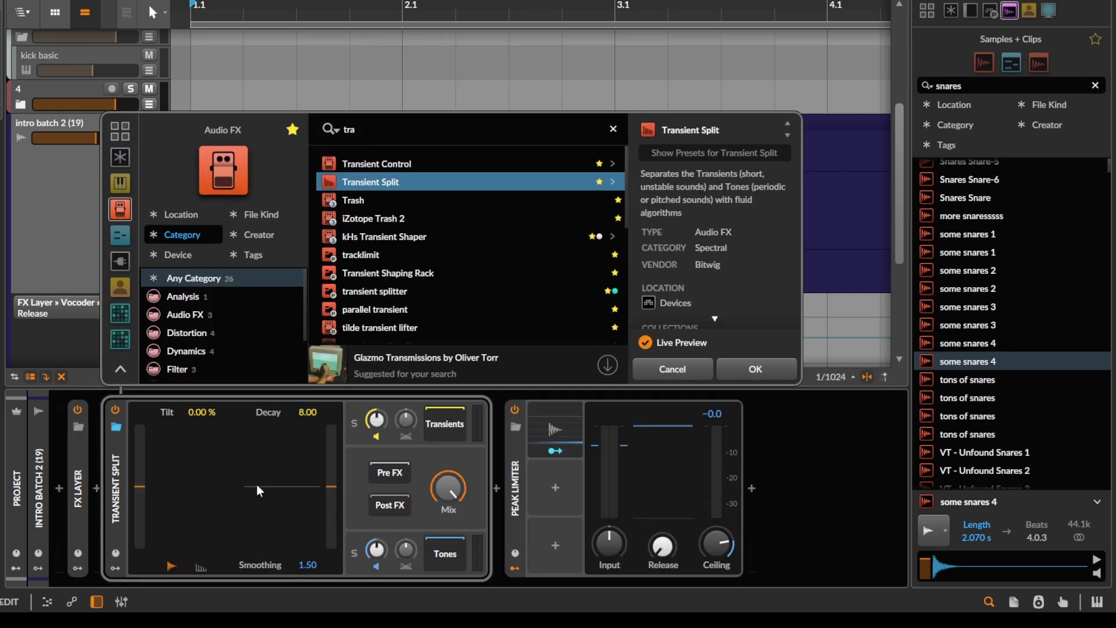
scroll(386, 206, down, 3)
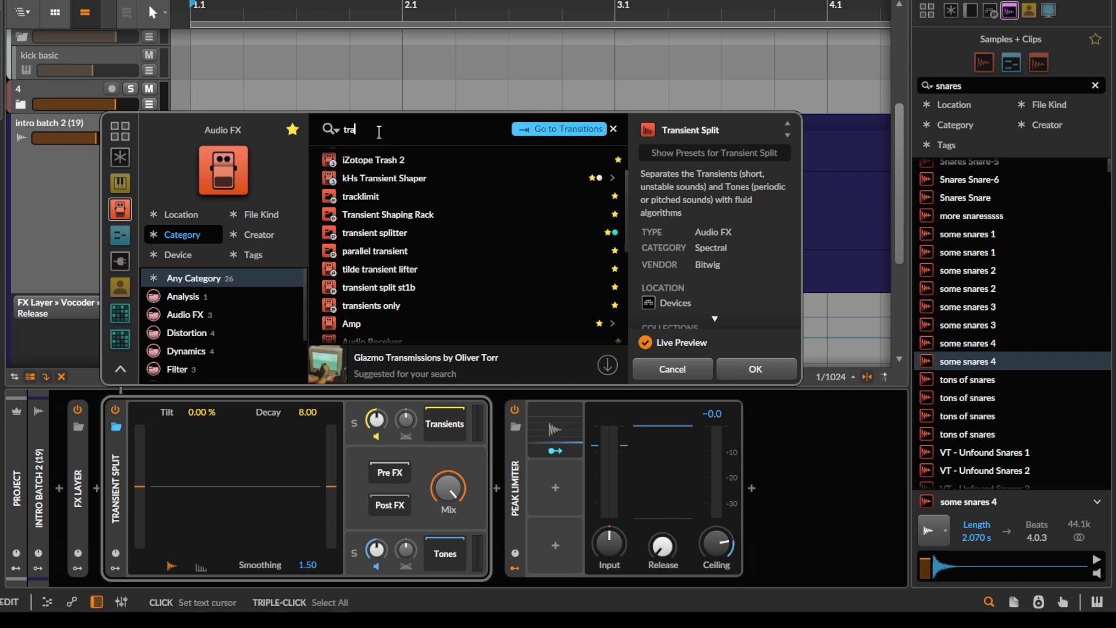
text(nsi)
key(Down)
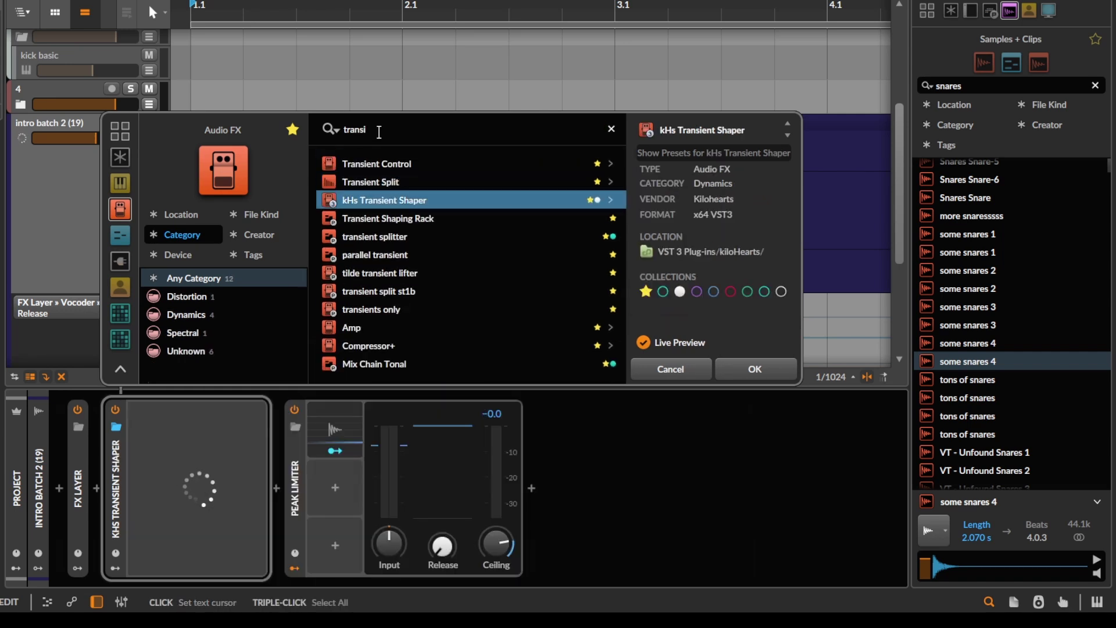
key(Return)
Step: Set the Transient Shaper's Sustain to 15 %, Pump to 22 % and Speed to 277 %, then close and collapse it
drag(500, 242, 536, 216)
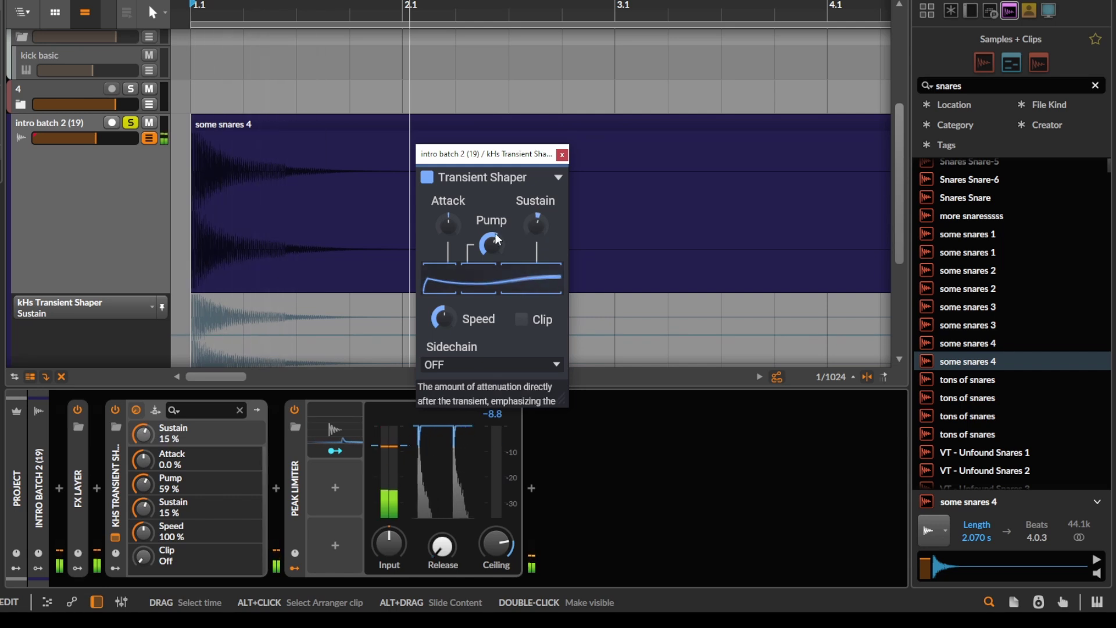
drag(490, 245, 490, 256)
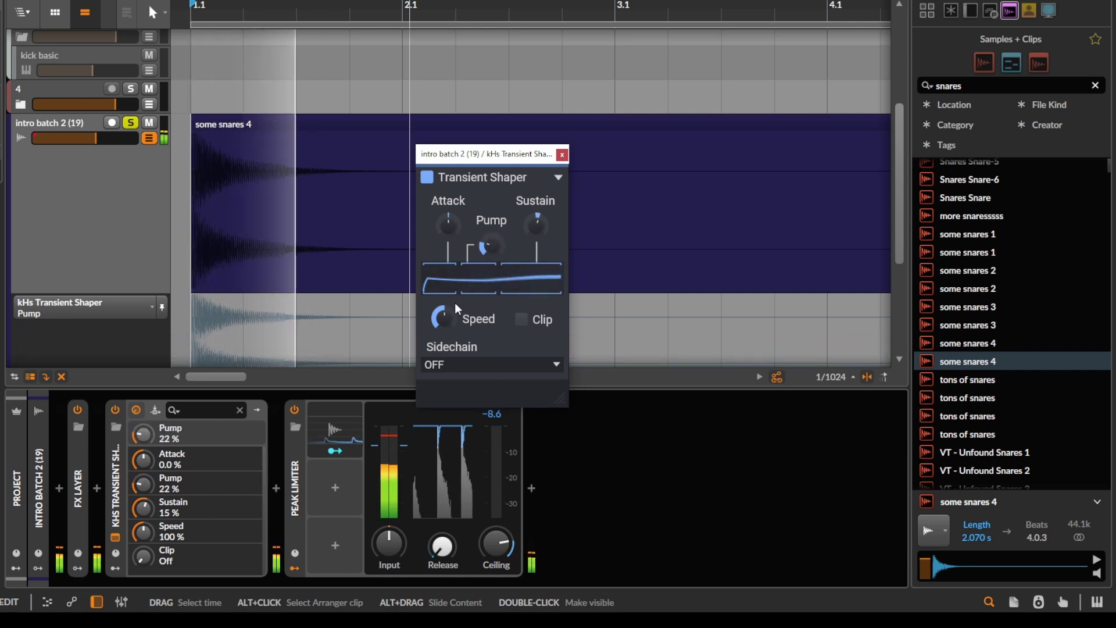
mouse_move(455, 303)
mouse_down()
mouse_move(455, 273)
mouse_move(444, 320)
mouse_move(444, 309)
mouse_up()
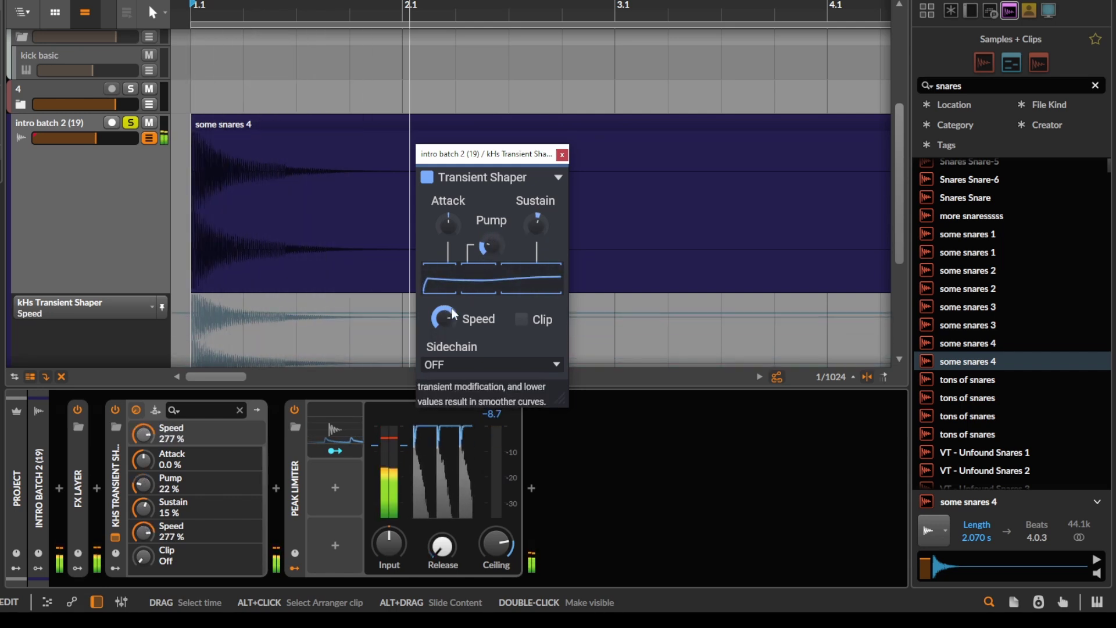
click(562, 155)
double_click(121, 476)
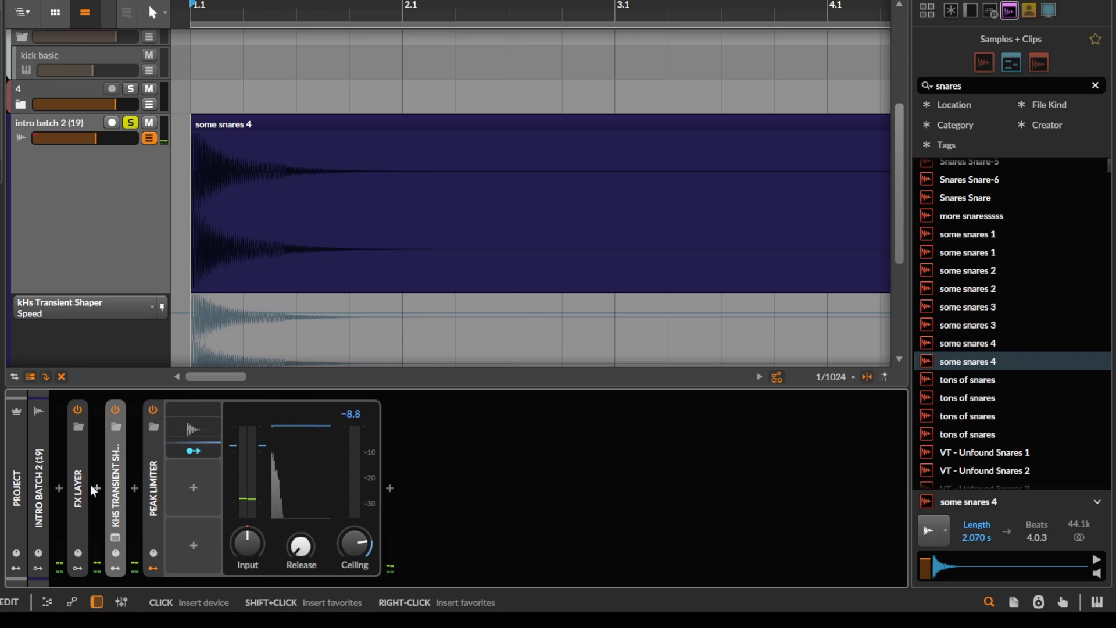
Step: Insert an EQ+ after the FX Layer with bell boosts at 2.62 kHz, +4.7 dB, Q 0.50, and 207 Hz, +2.1 dB, Q 1.00
click(93, 486)
text(eq)
key(Down)
key(Return)
drag(384, 486, 330, 471)
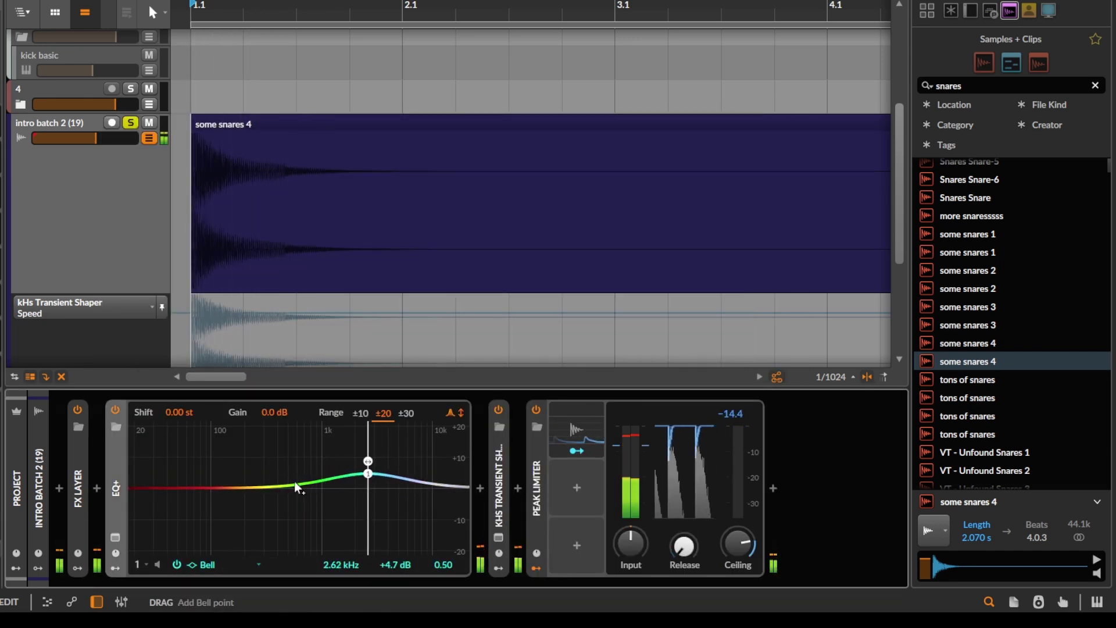
mouse_move(259, 487)
mouse_down()
mouse_move(259, 476)
mouse_move(246, 482)
mouse_up()
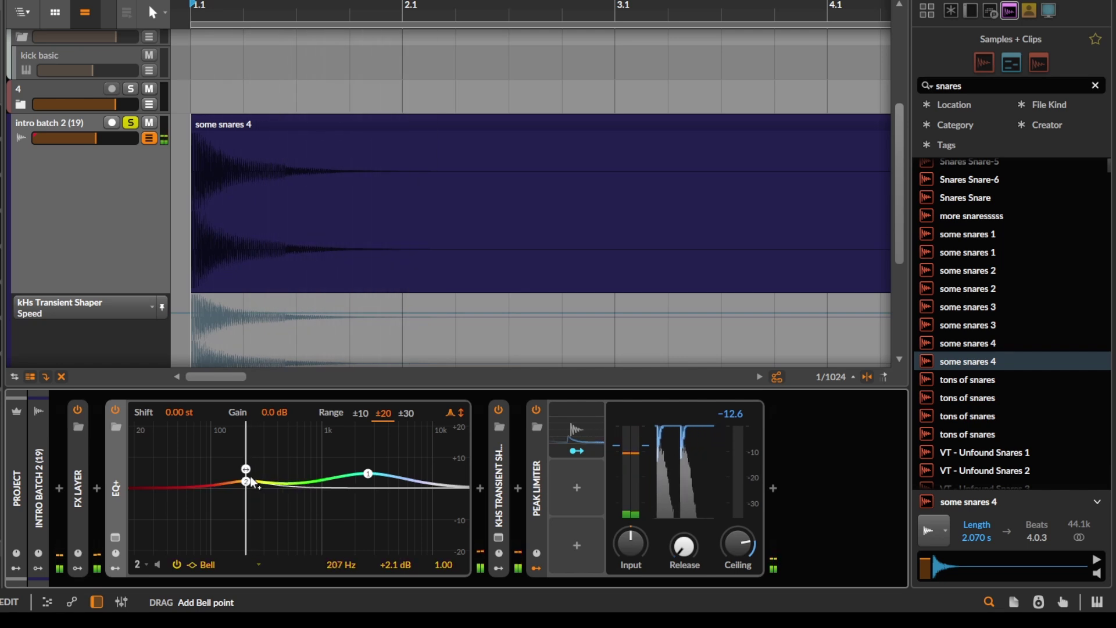
double_click(118, 489)
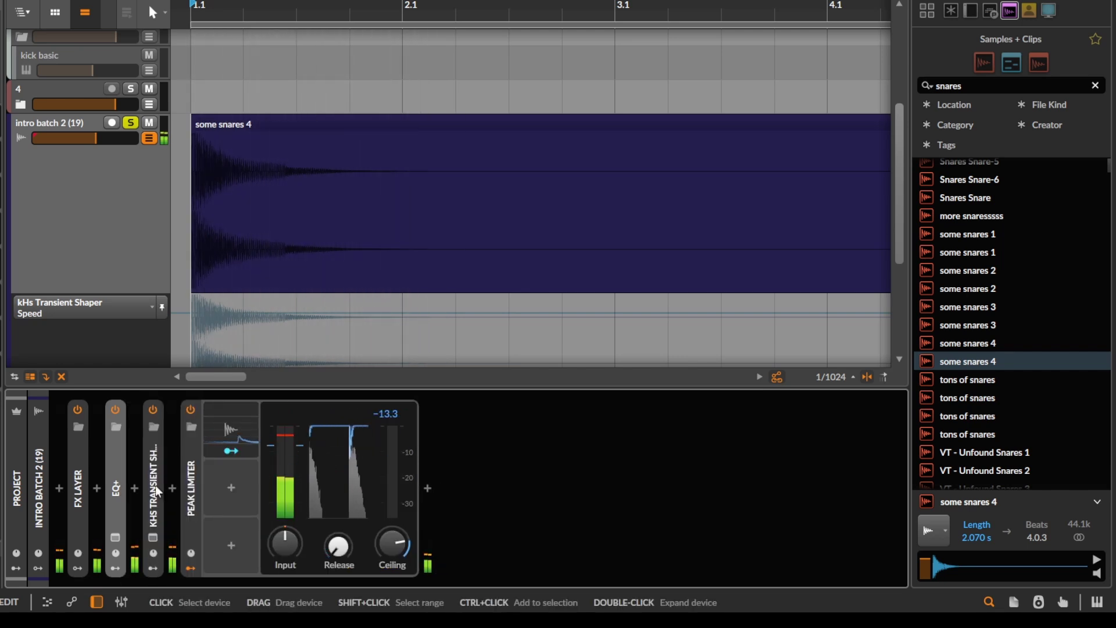
Step: Fine-tune the Sustain of the kHs Transient Shaper and close its window
click(154, 536)
drag(535, 224, 536, 233)
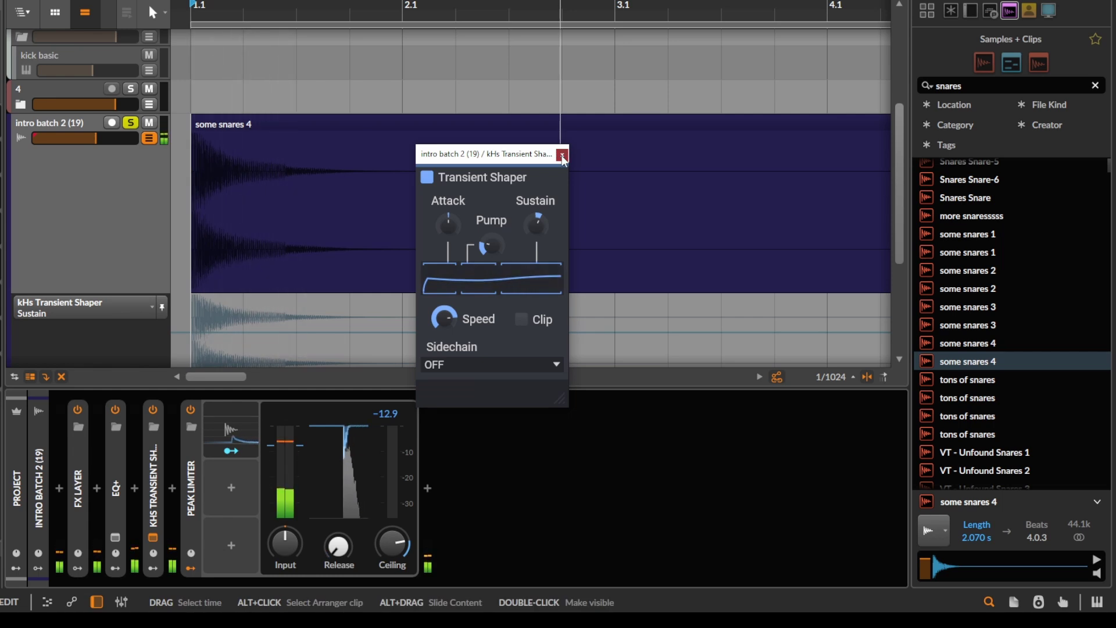
click(153, 536)
Step: Duplicate the Transient Shaper and, on the copy, use no Pump, reduce the Sustain and readjust the Speed
key(ctrl+d)
click(191, 536)
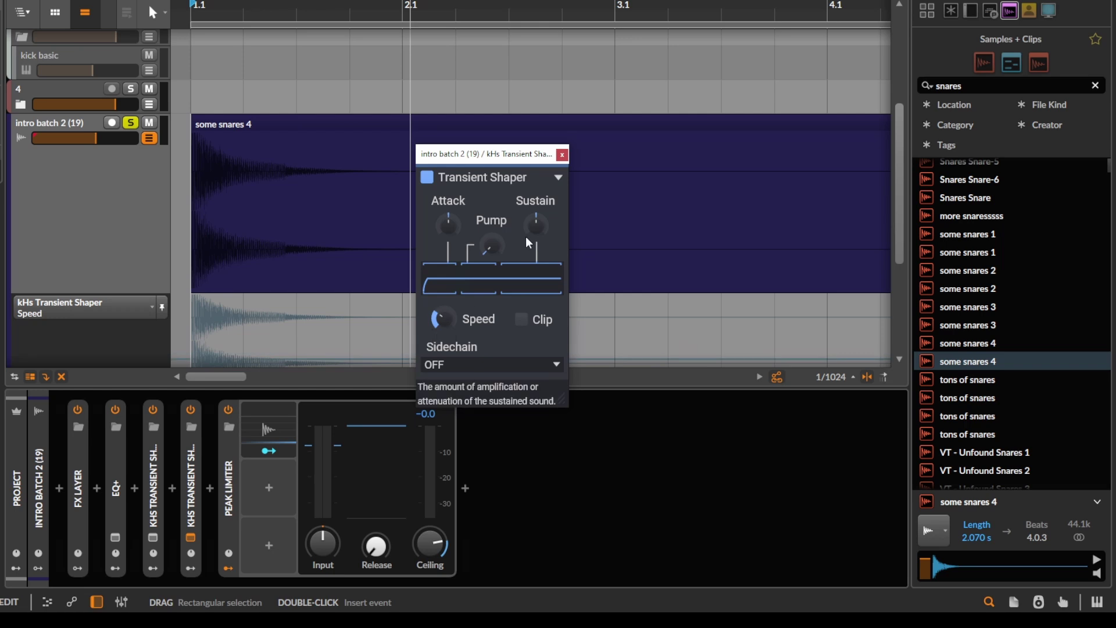
key(space)
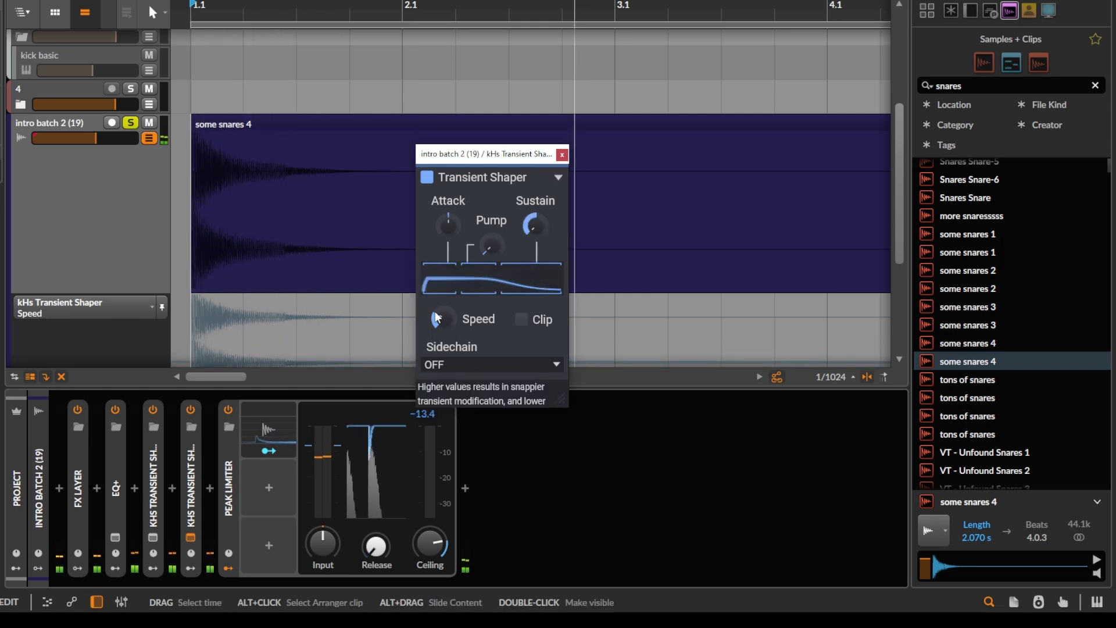
drag(442, 318, 442, 288)
click(562, 154)
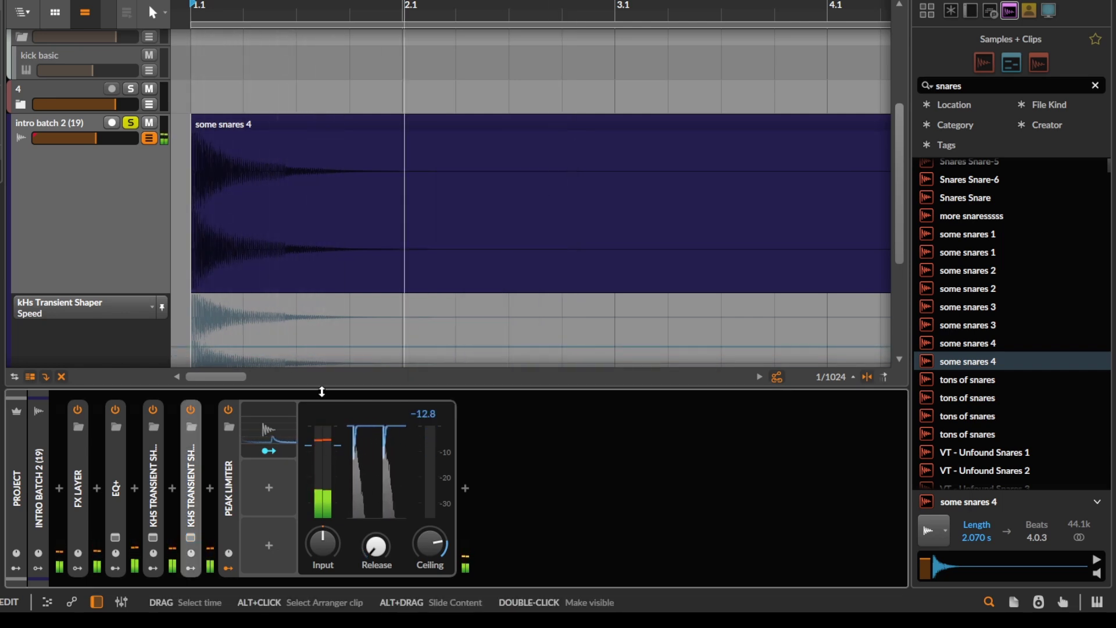
Step: Insert a Compressor+ after the second Transient Shaper and switch its character to Glue
click(207, 494)
text(comp)
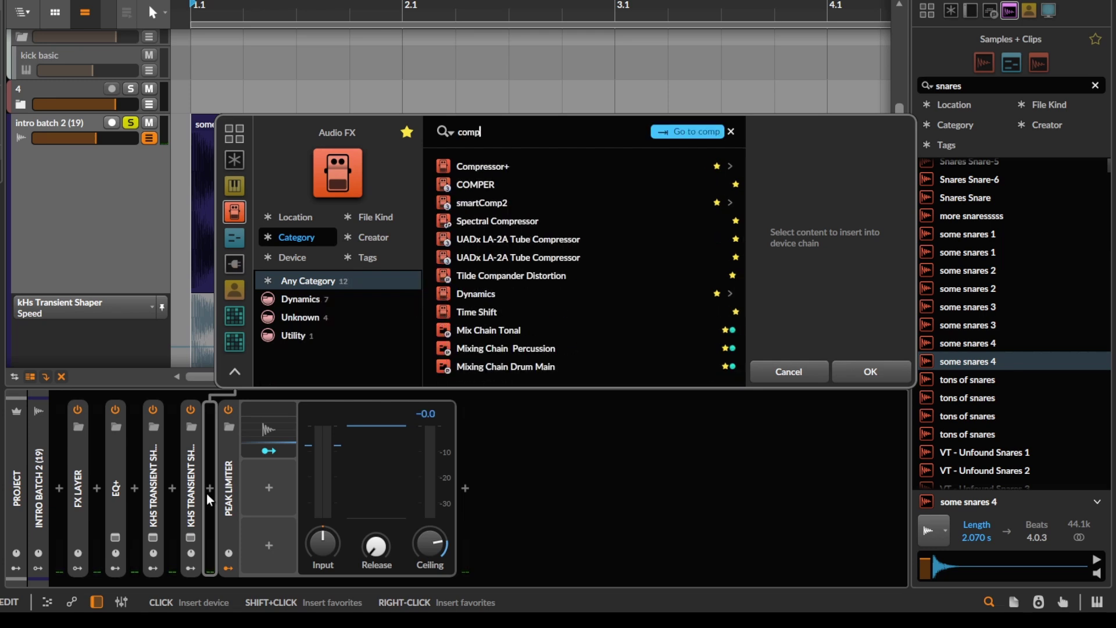
key(Return)
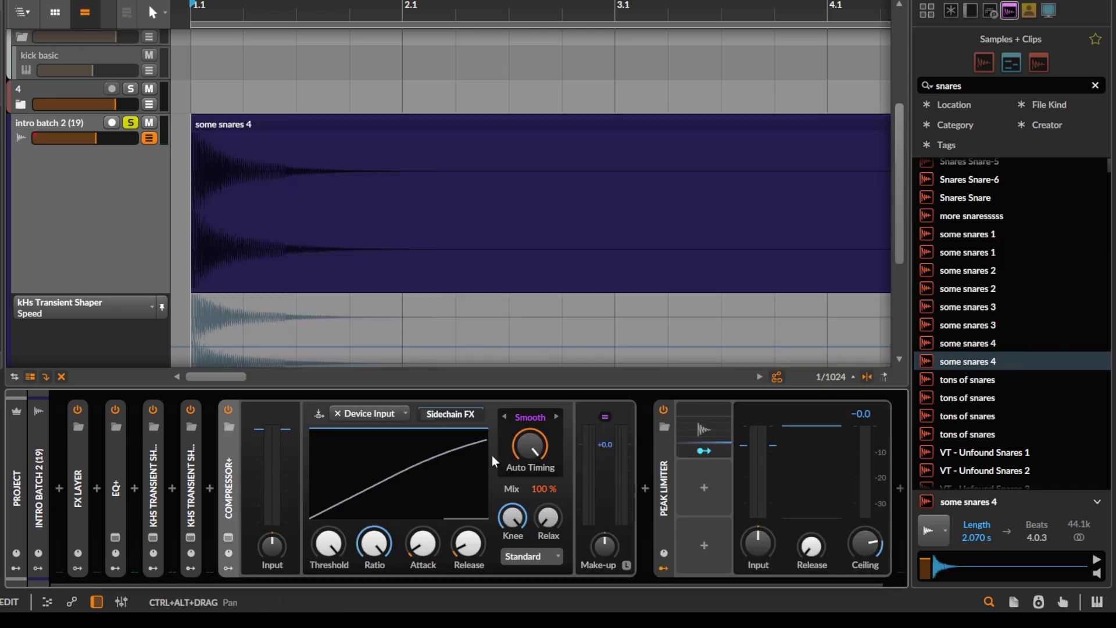
click(526, 417)
click(536, 487)
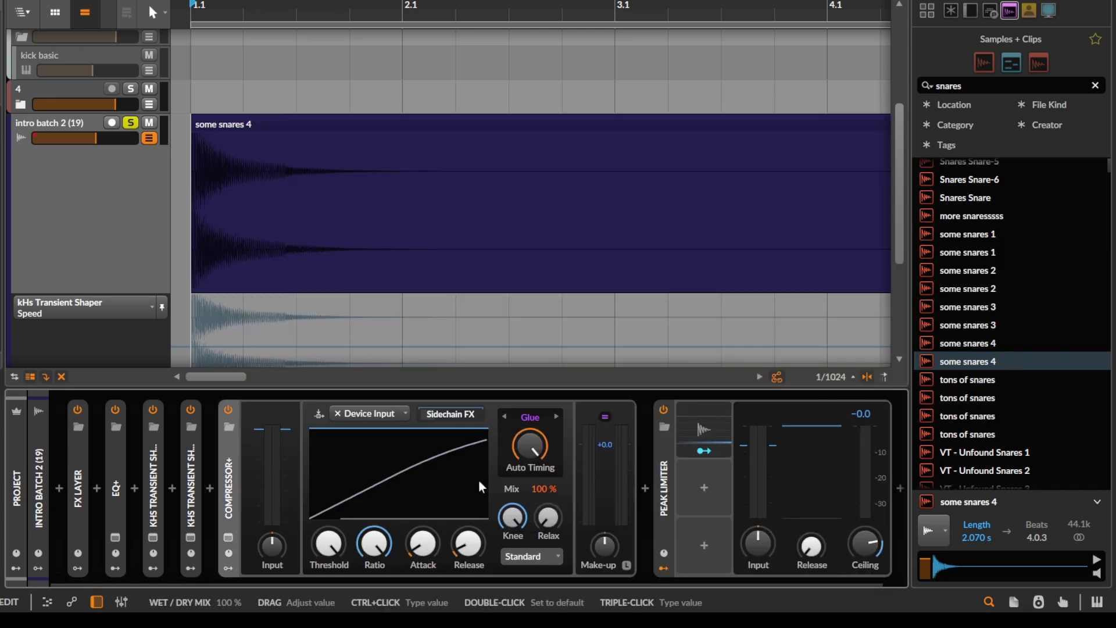
Step: During playback, lower the Compressor+ Threshold, set its Ratio to 1:1.80, lengthen the Attack and reduce the Knee
key(space)
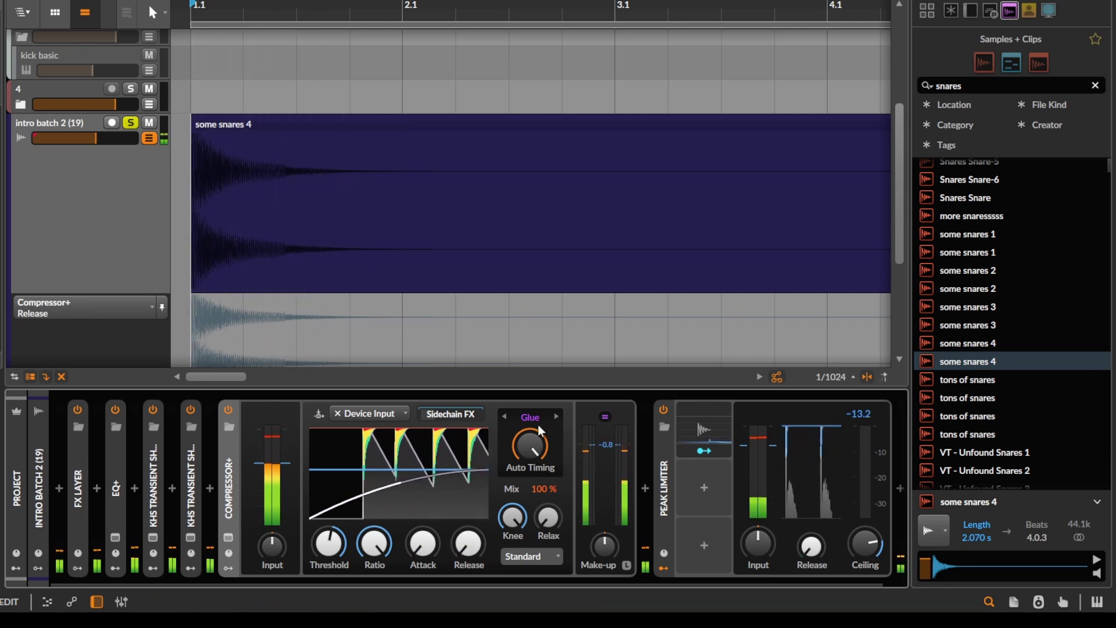
drag(423, 544, 423, 532)
drag(530, 446, 530, 424)
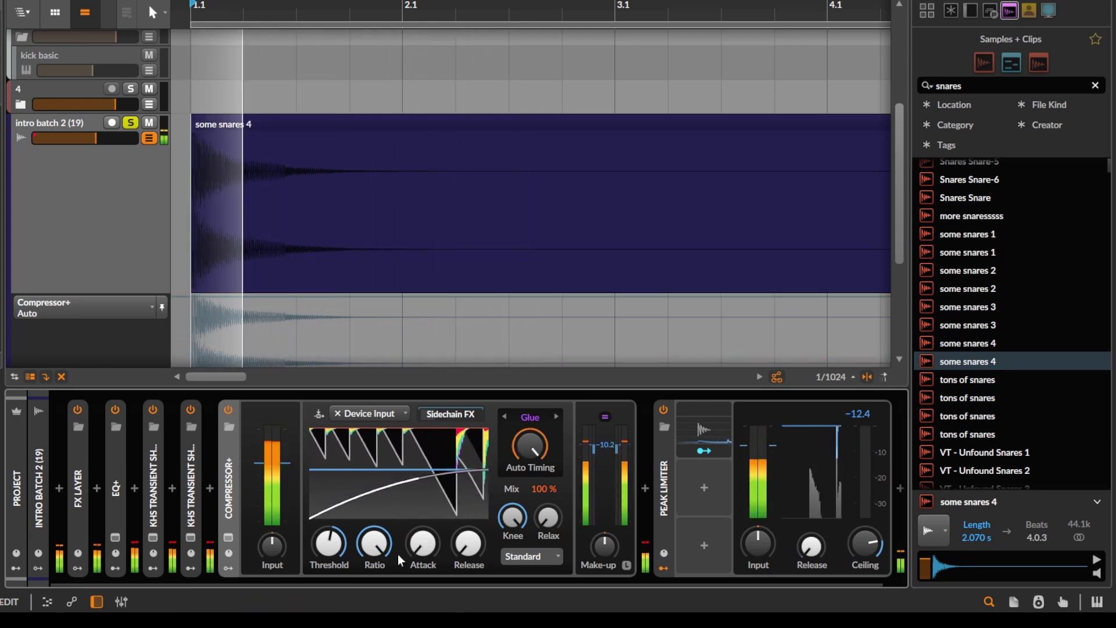
mouse_move(410, 551)
mouse_down()
mouse_move(409, 575)
mouse_move(410, 564)
mouse_up()
drag(329, 543, 374, 556)
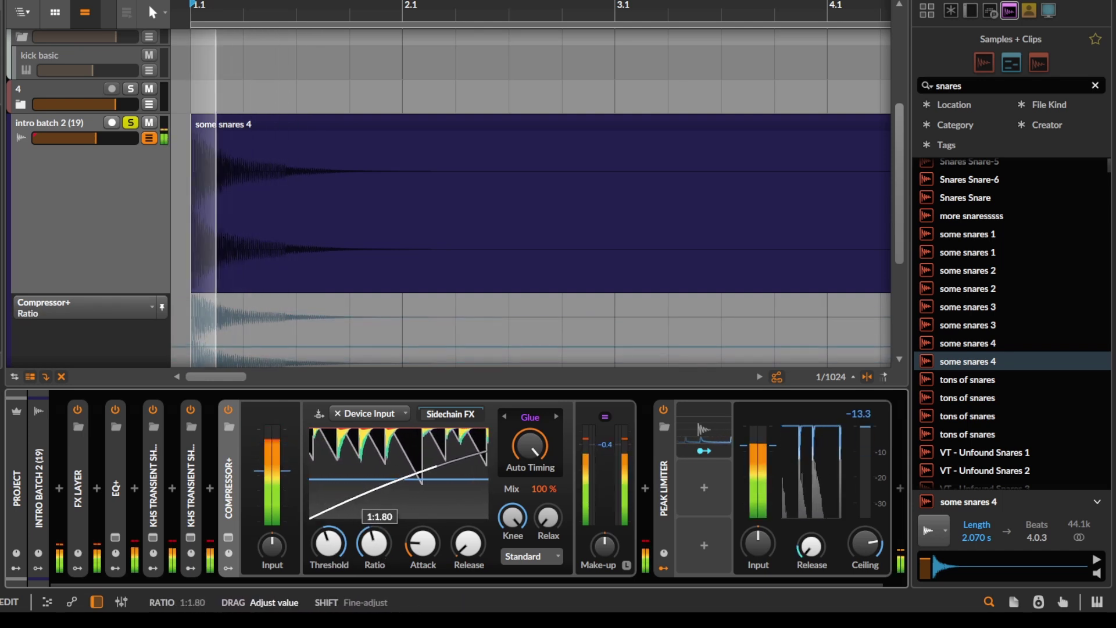
click(513, 516)
drag(513, 516, 512, 507)
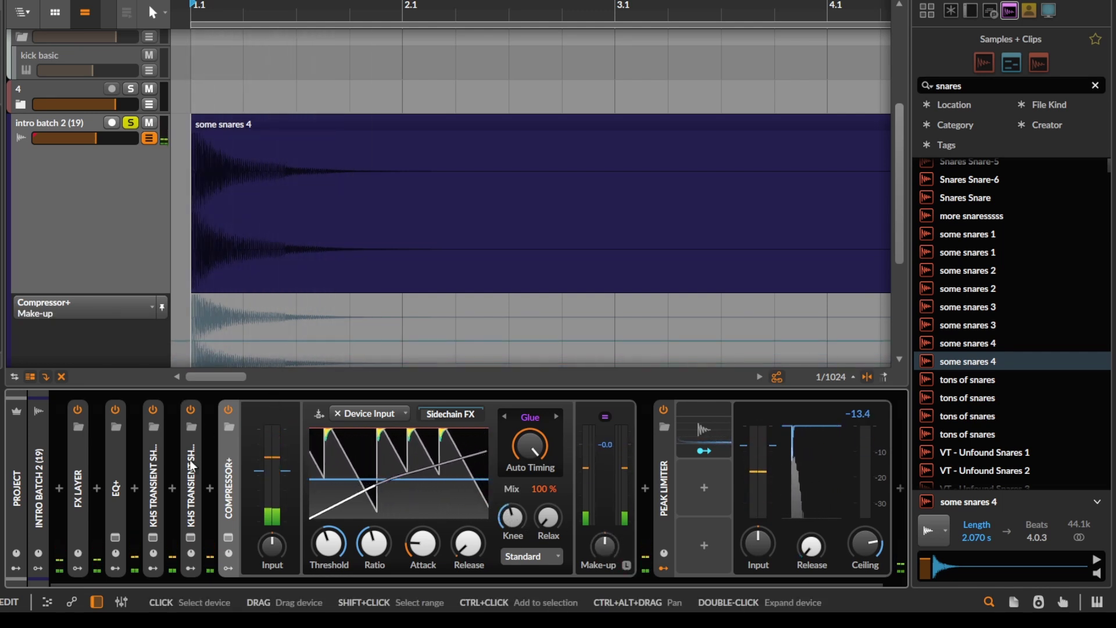
Step: Expand the FX Layer and convert the EQ after the Vocoder to an EQ+
double_click(76, 451)
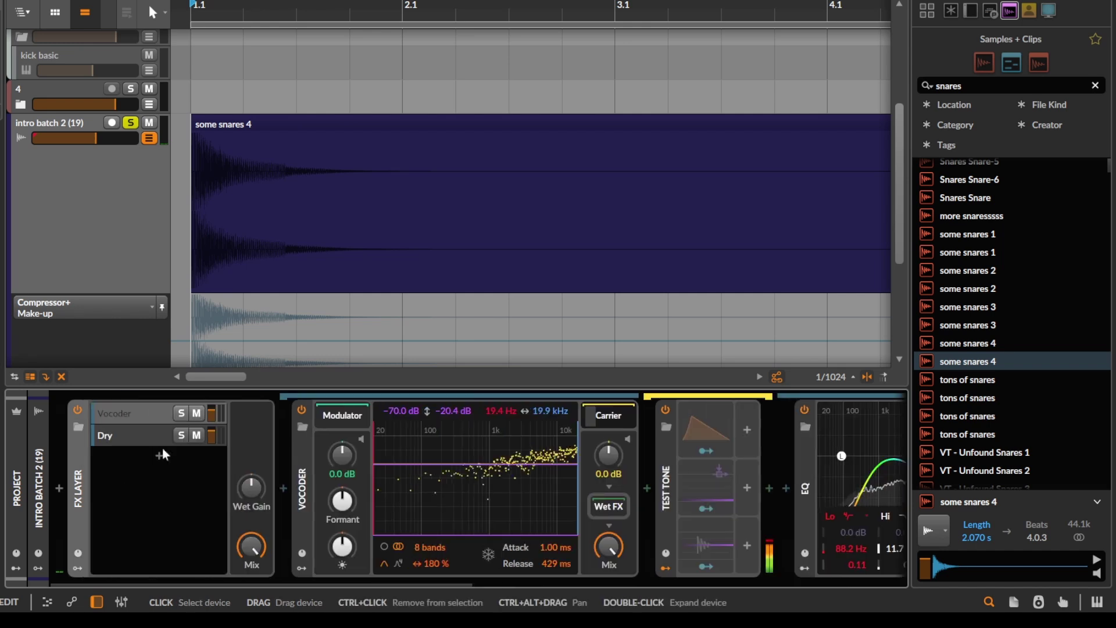
right_click(805, 487)
click(859, 530)
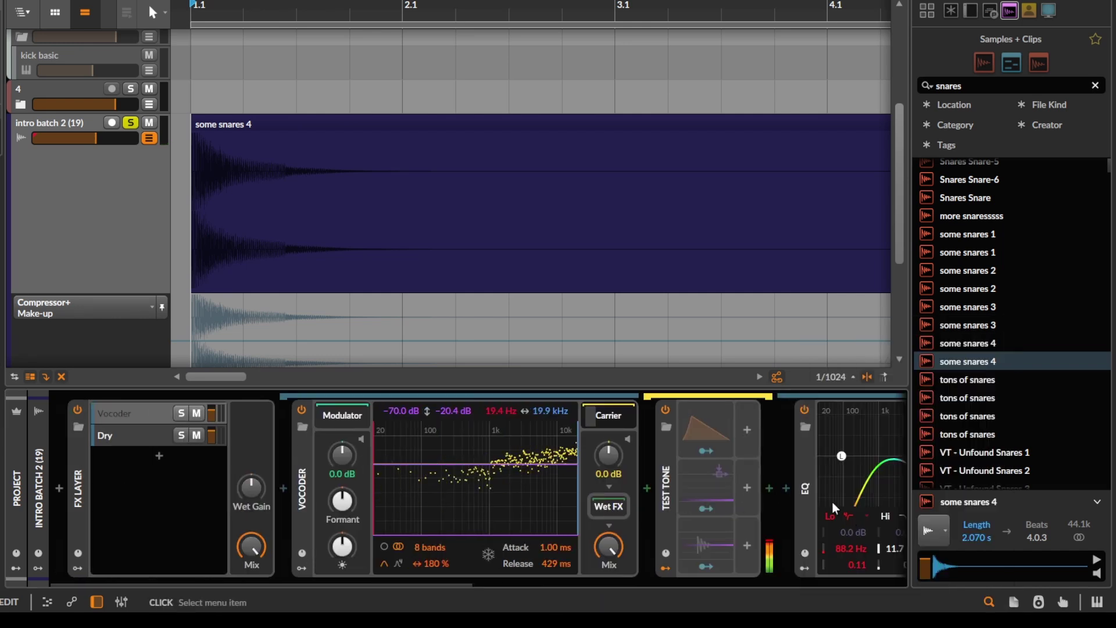
Step: Add bell cuts to the converted EQ at 862 Hz, -1.2 dB, Q 0.89, and 4.05 kHz, -1.7 dB, Q 1.00, then collapse the FX Layer
drag(867, 486, 829, 491)
scroll(819, 504, right, 4)
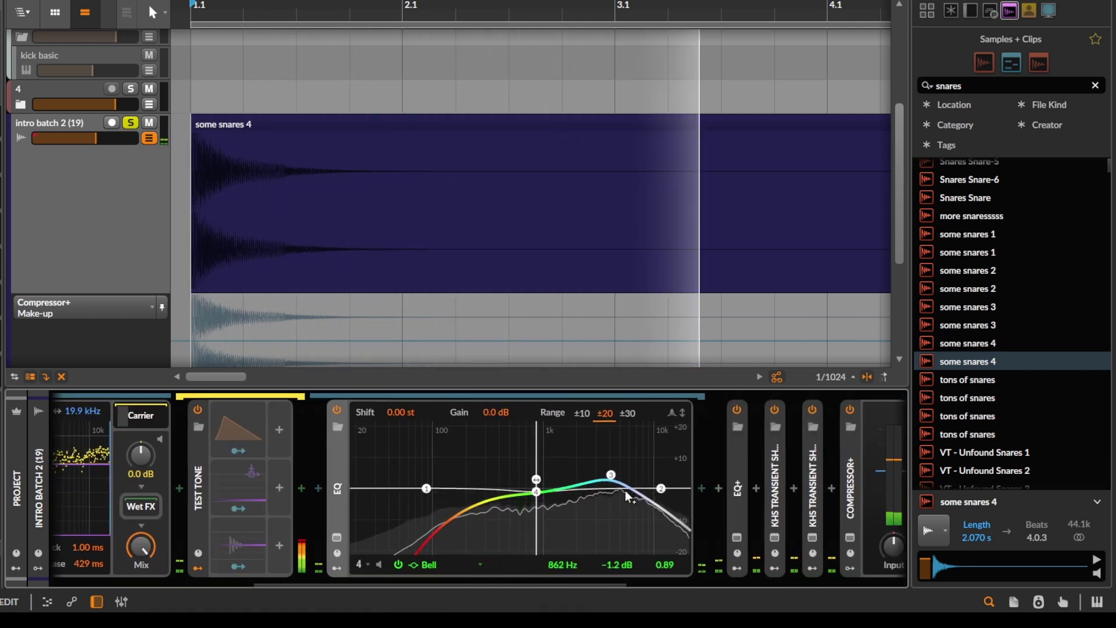
double_click(610, 479)
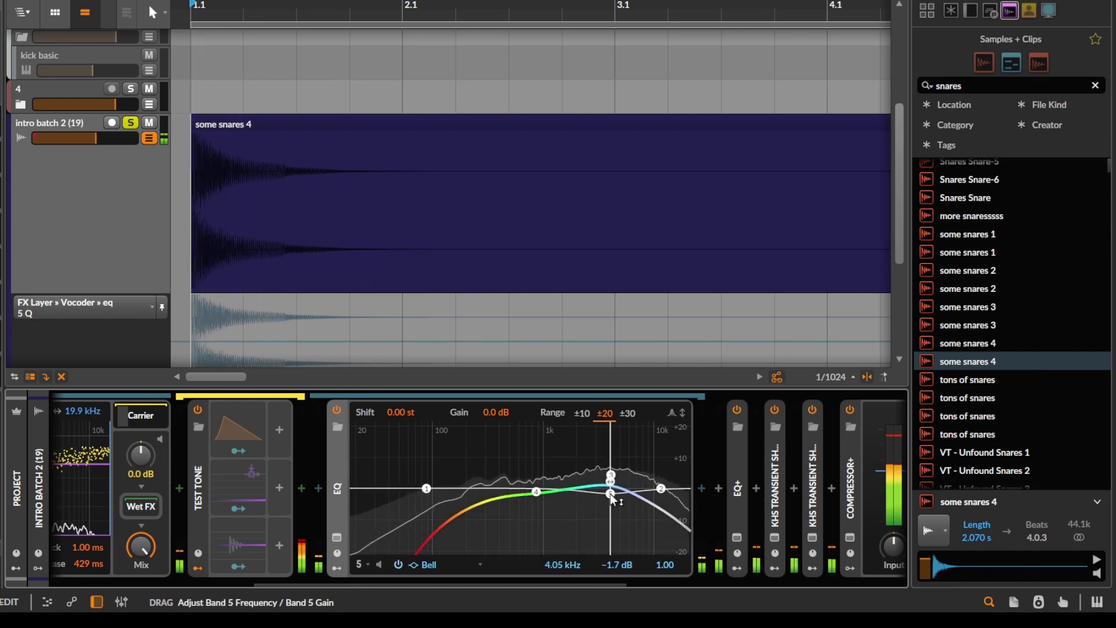
scroll(409, 477, left, 8)
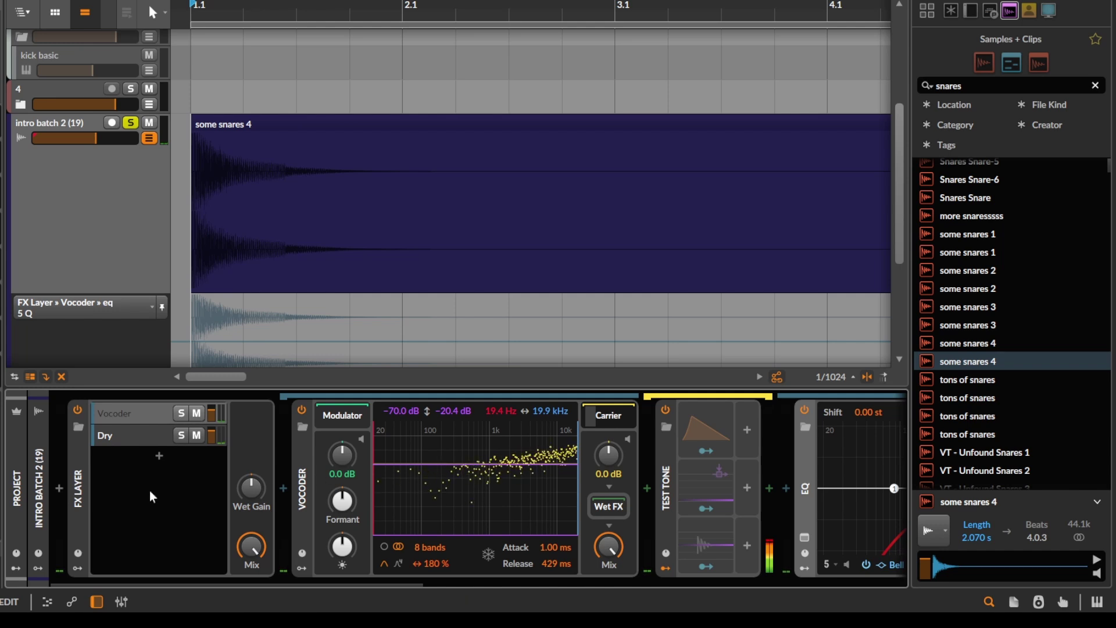
double_click(77, 465)
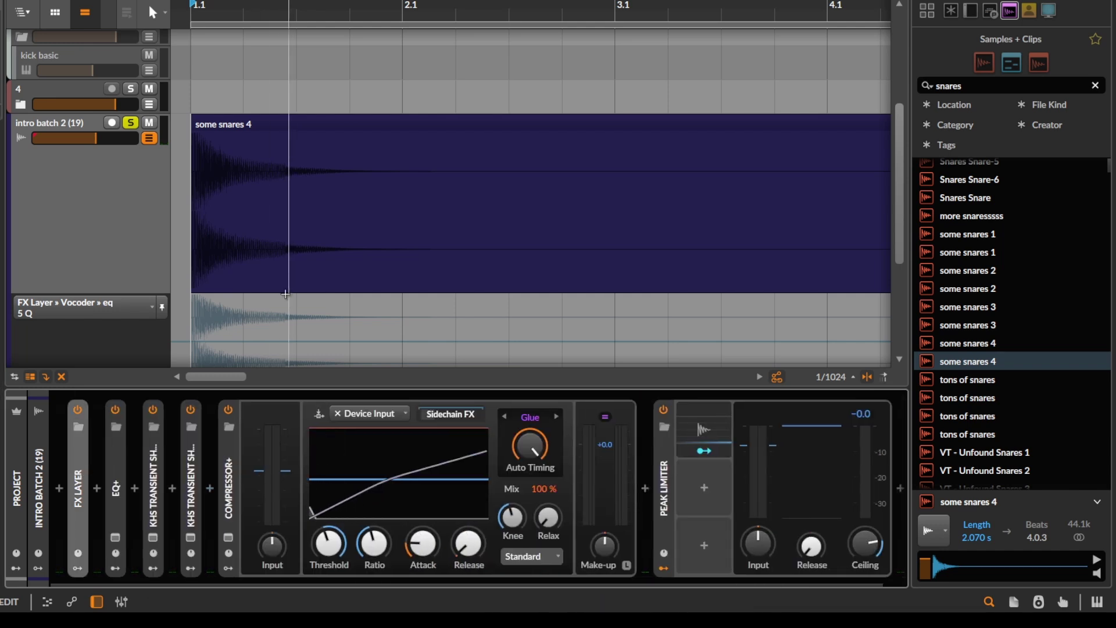
scroll(263, 279, down, 3)
scroll(196, 241, up, 2)
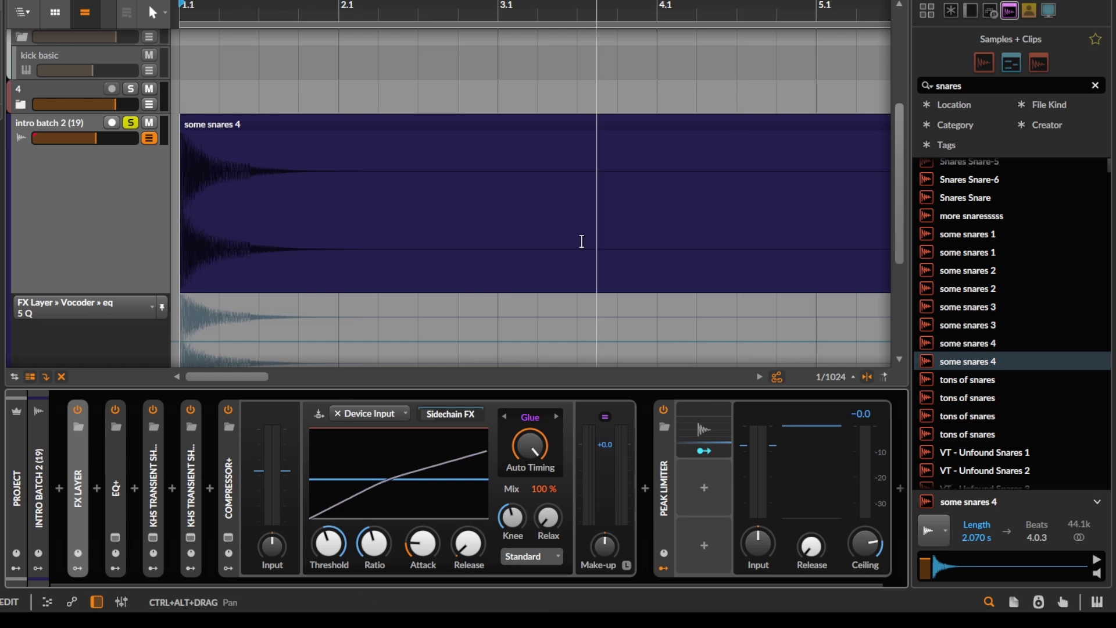
scroll(581, 242, down, 3)
scroll(947, 286, up, 3)
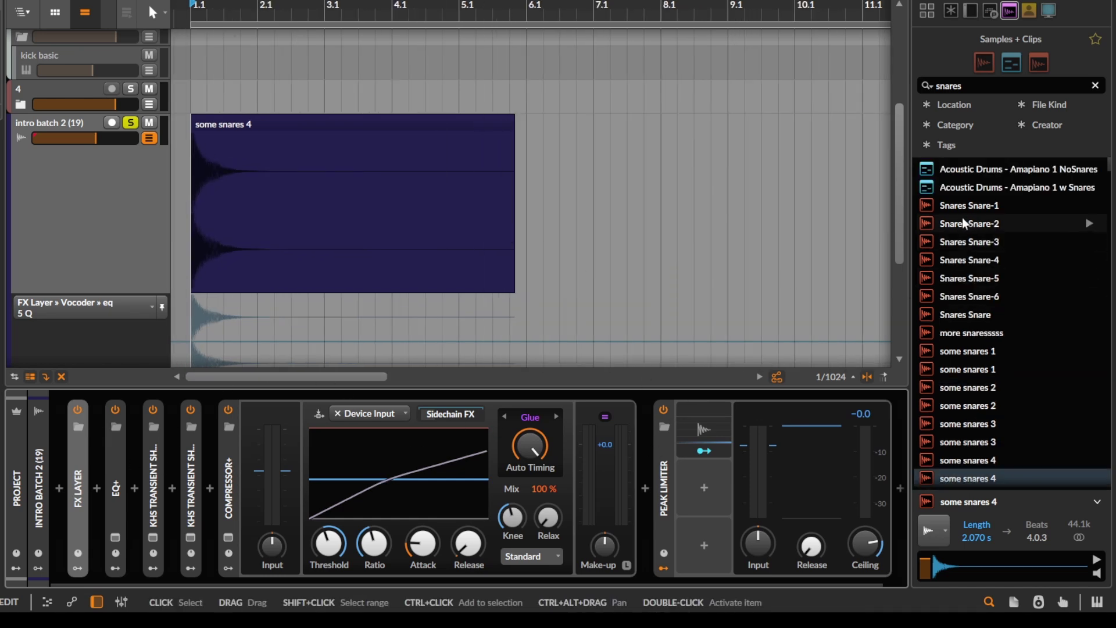
scroll(990, 261, down, 10)
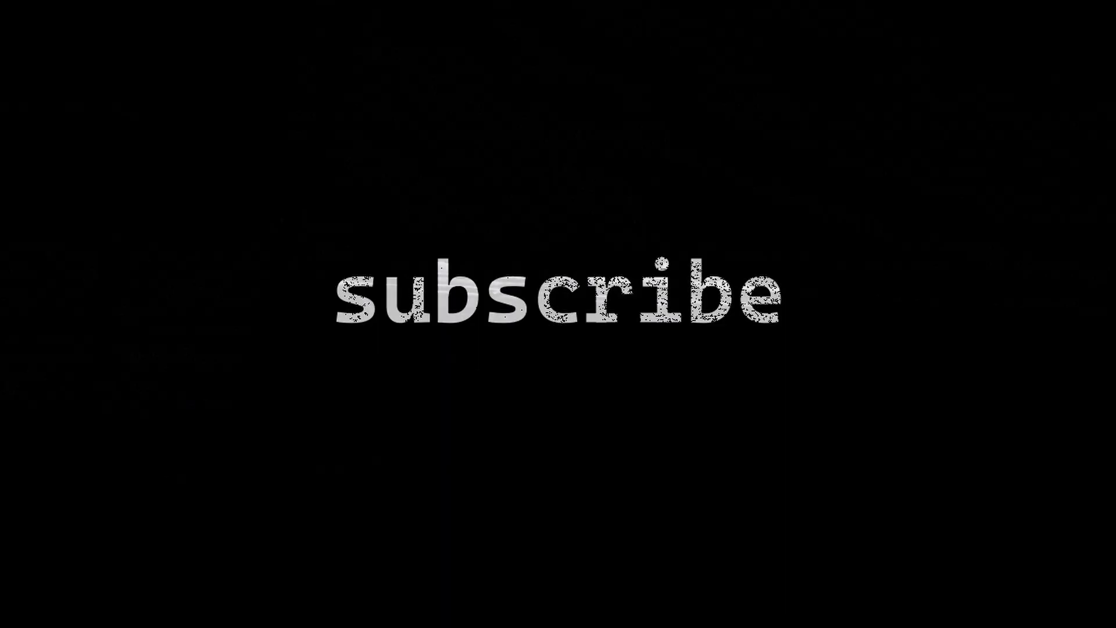